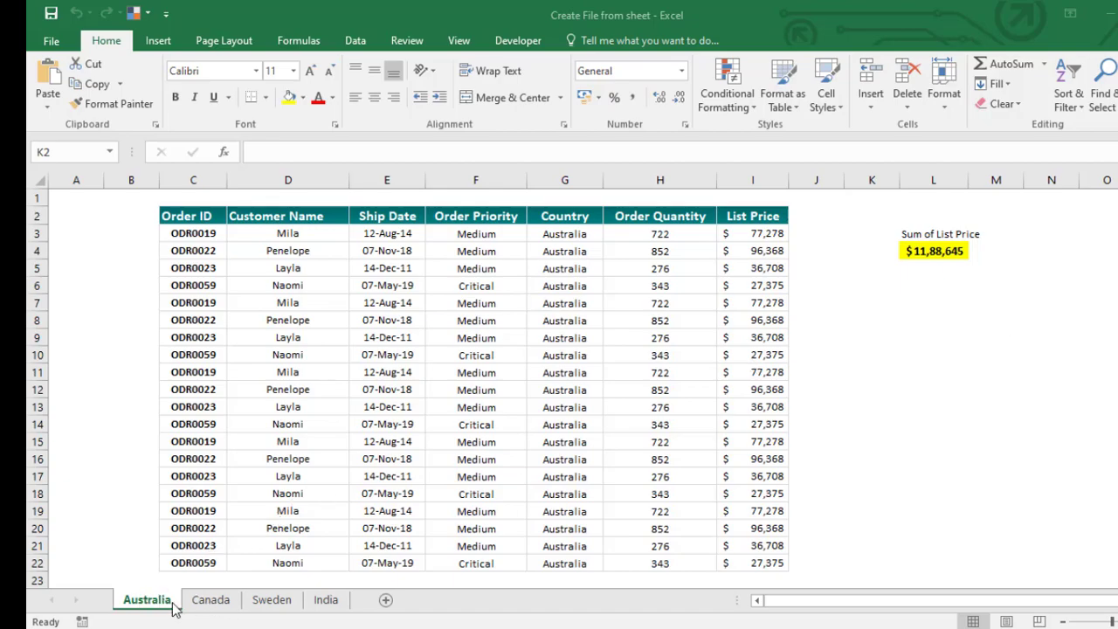
Browse the Canada, Sweden and India sheets, then check Australia's Sum of List Price formula
click(210, 602)
click(272, 602)
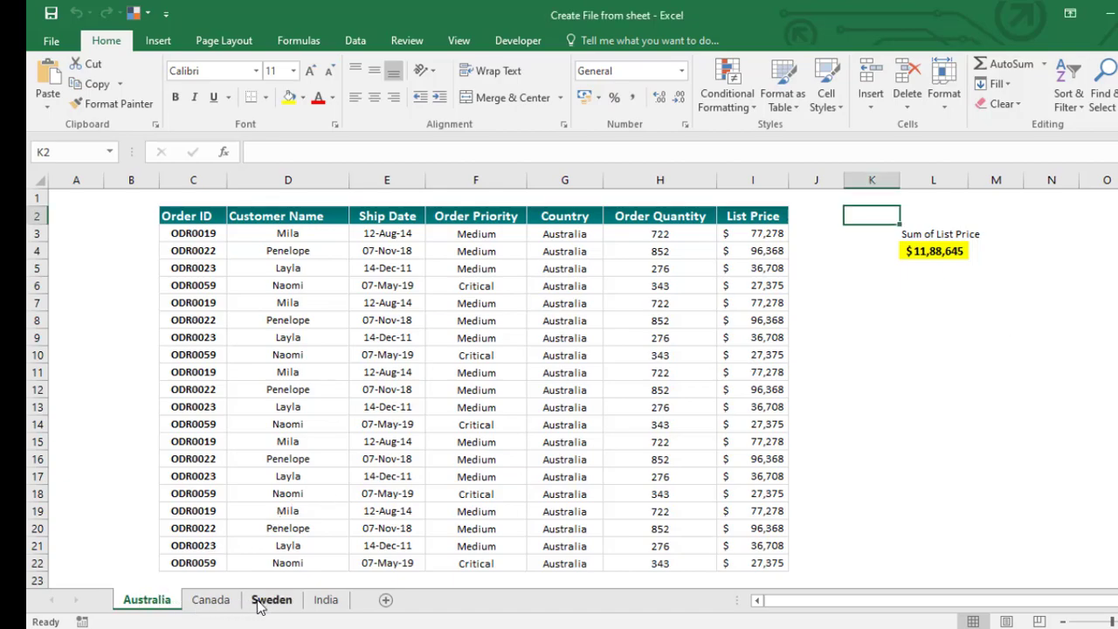
click(329, 604)
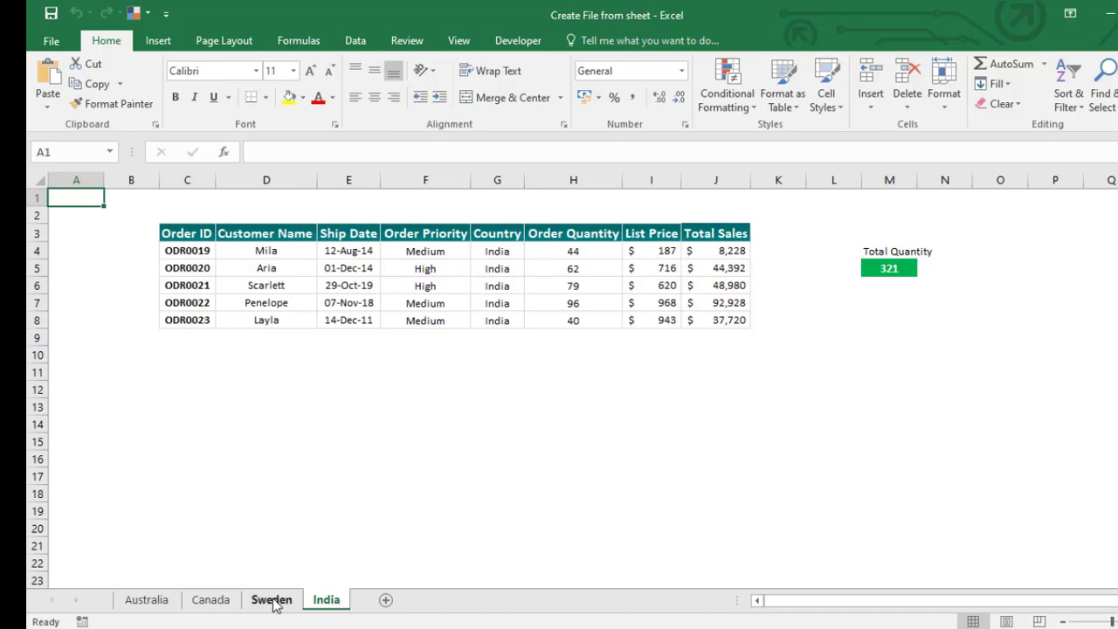
click(155, 602)
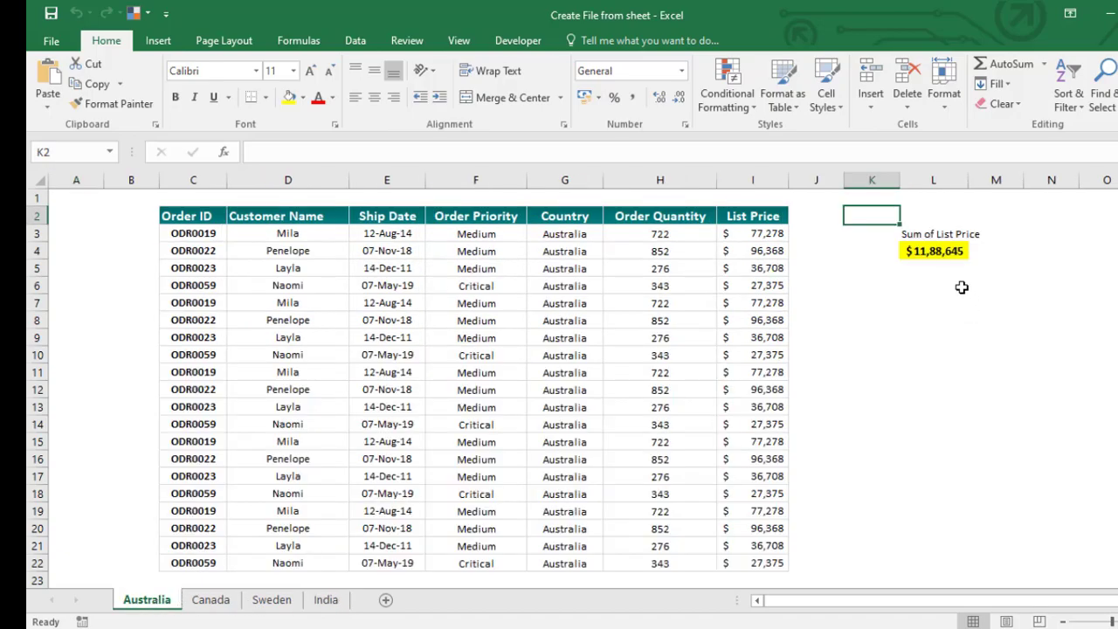
click(944, 252)
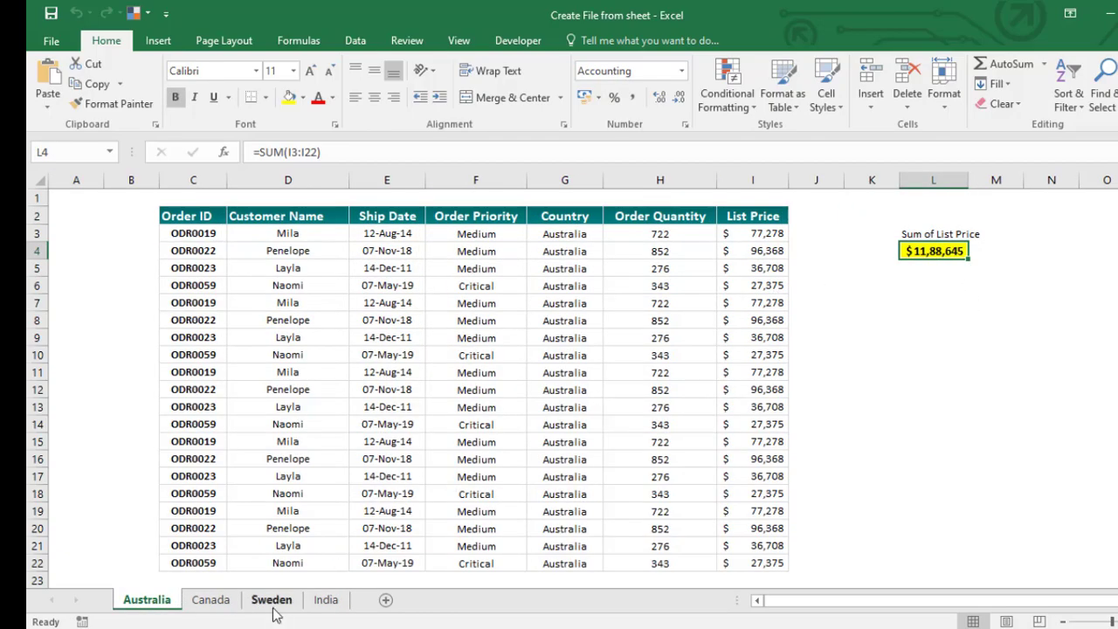
Inspect the VLOOKUP formula in Sweden's cell L3 and show the Developer ribbon
click(212, 601)
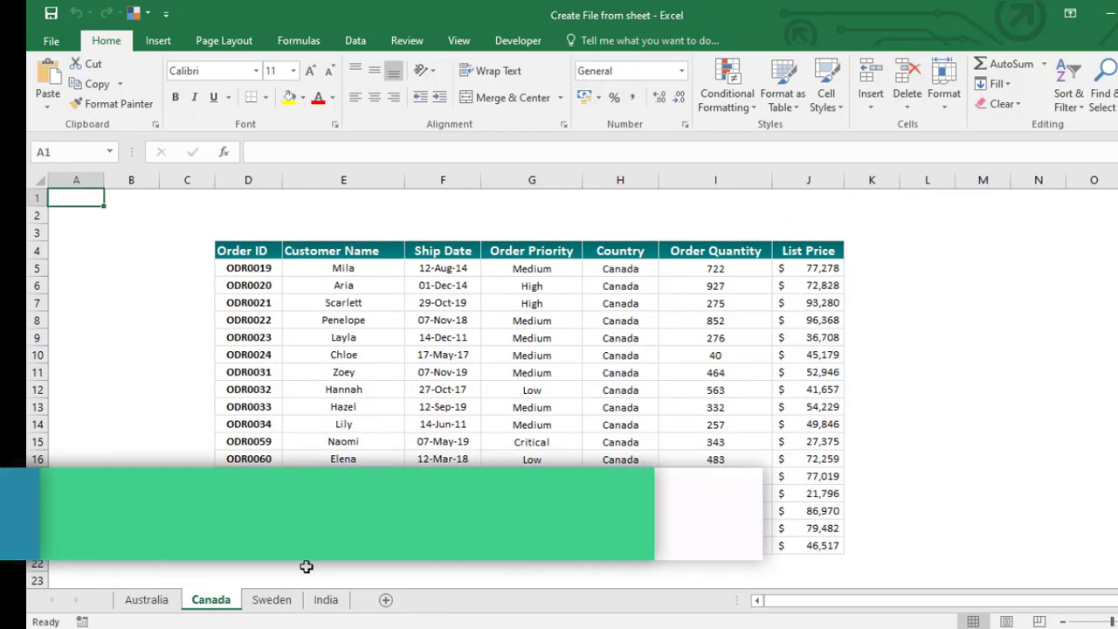
click(271, 600)
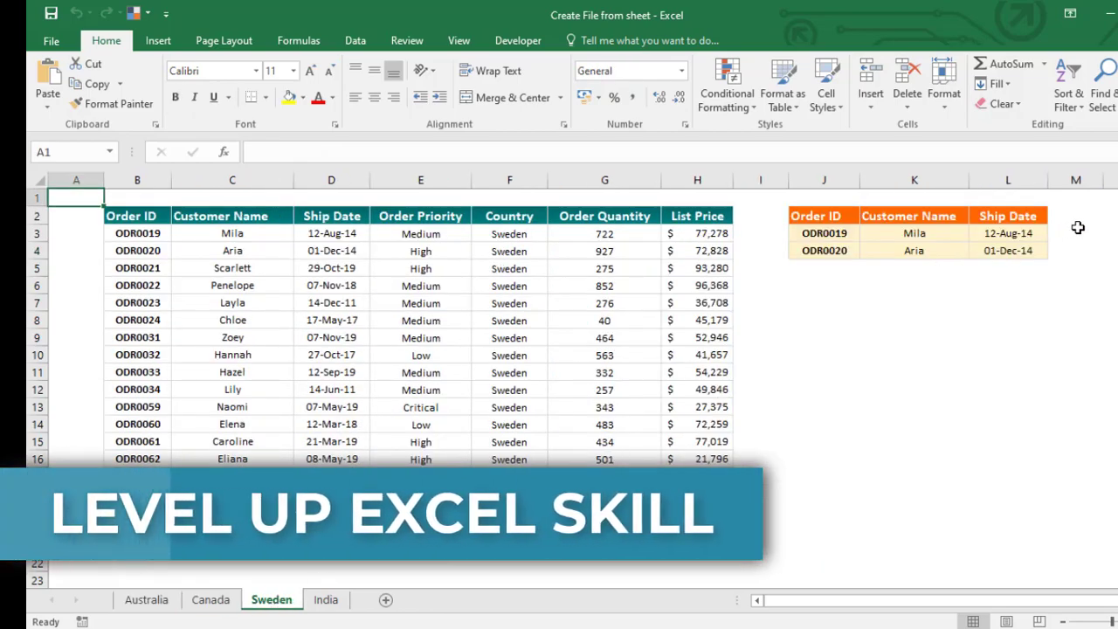
click(1020, 236)
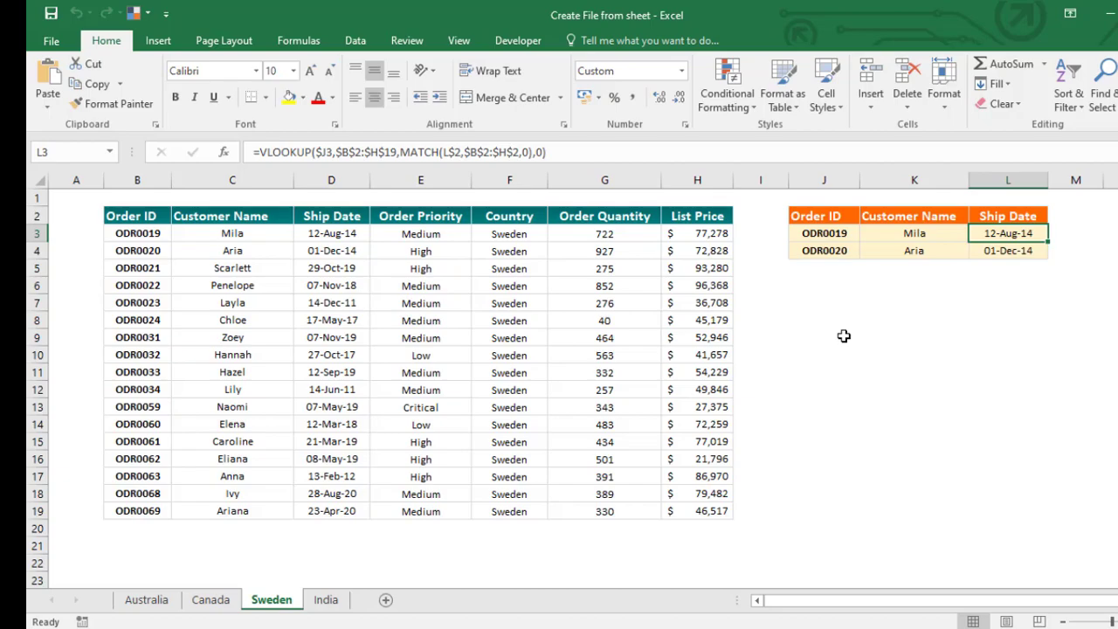
click(518, 41)
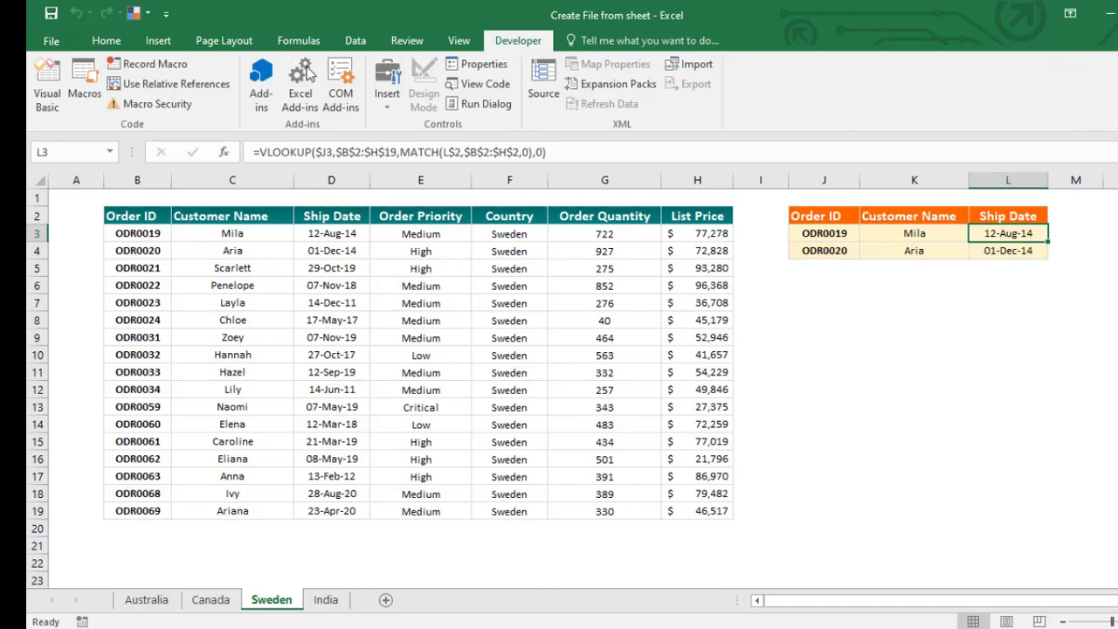
Open the Visual Basic editor maximized and insert a new Module1
key(alt+F11)
click(54, 98)
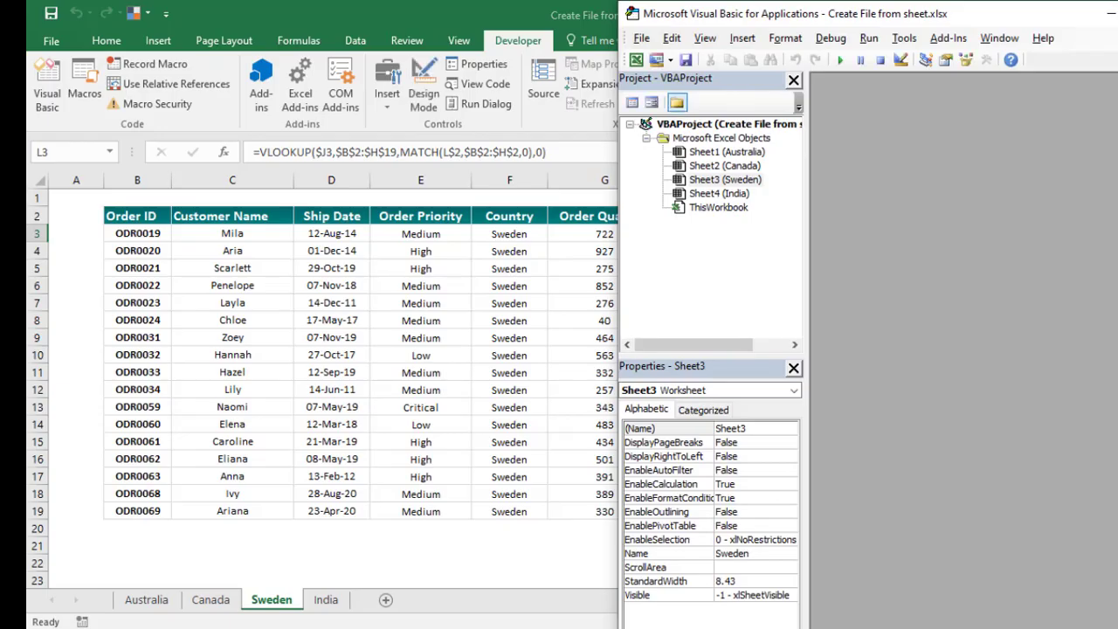
double_click(1084, 13)
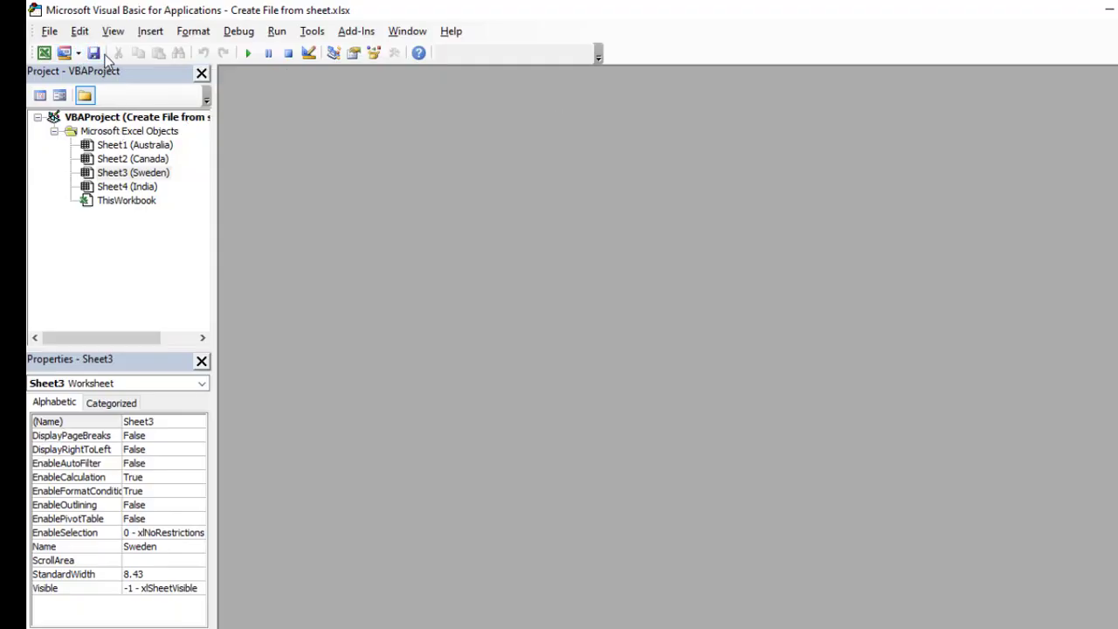
click(151, 30)
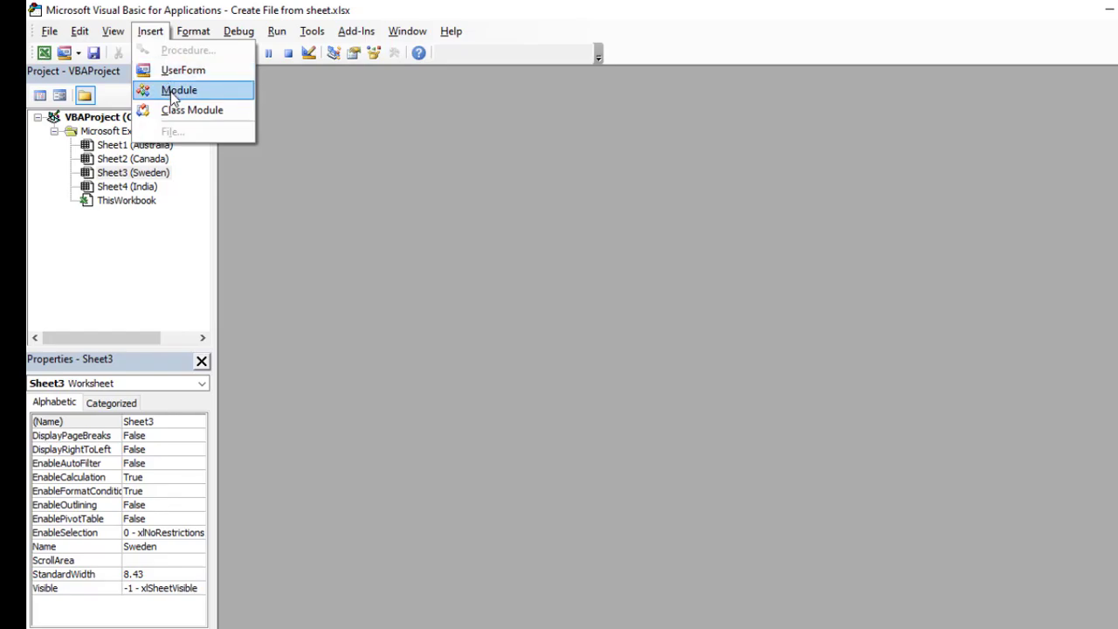
click(178, 89)
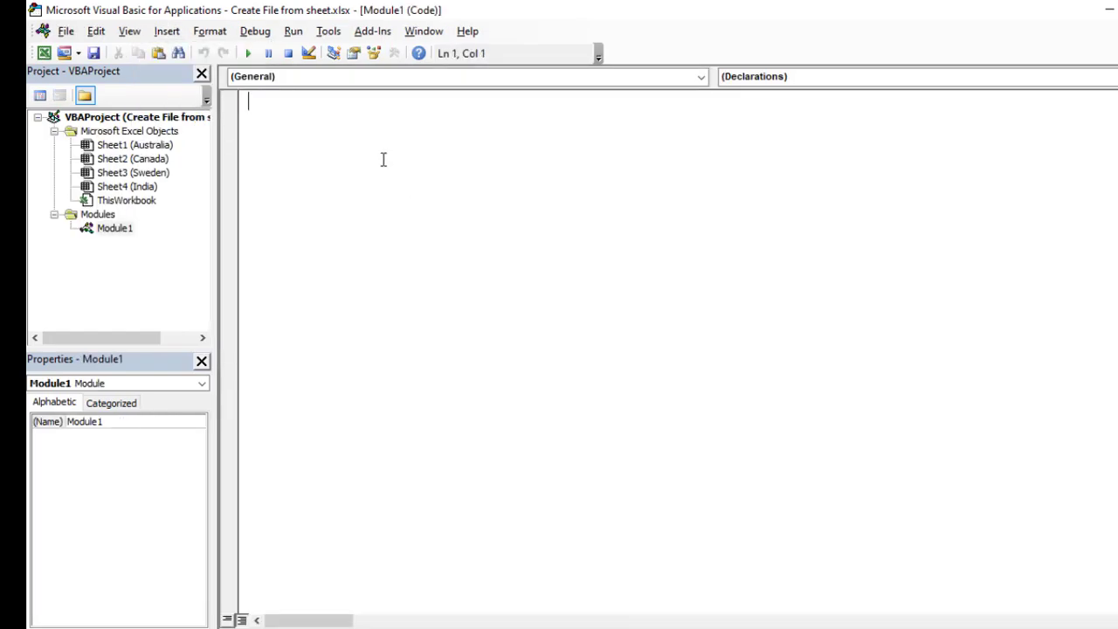
Start Sub CREATEFILE and declare Dim FOLDER As String
text(SUB CREATEF)
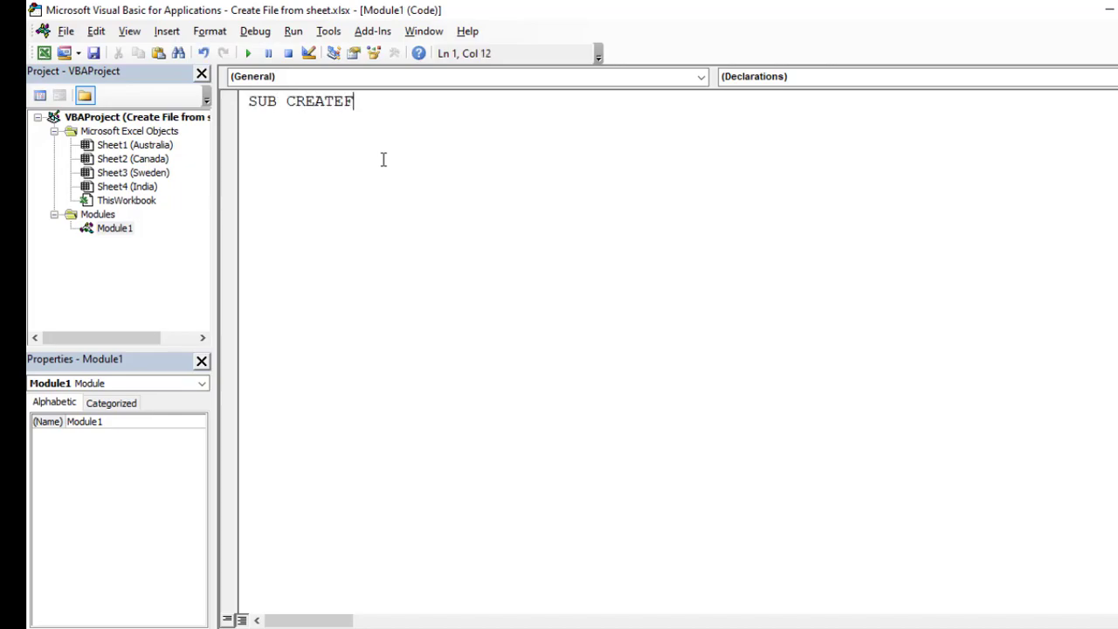
text(ILE)
key(Return)
key(Return)
key(Return)
key(Return)
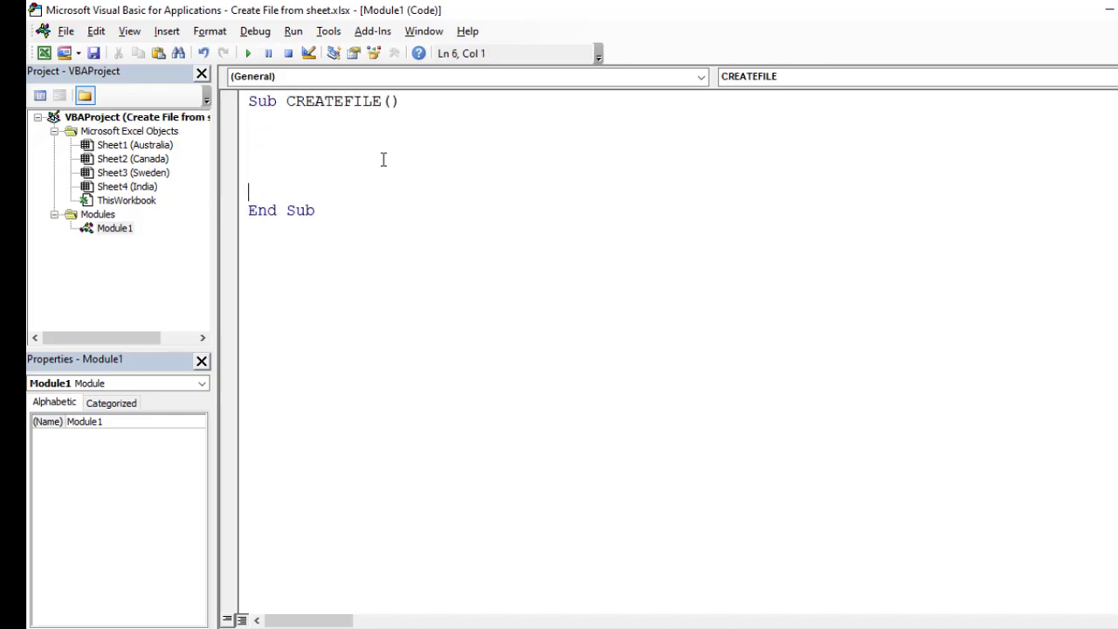
key(Up)
key(Up)
text(DIM FOLDER )
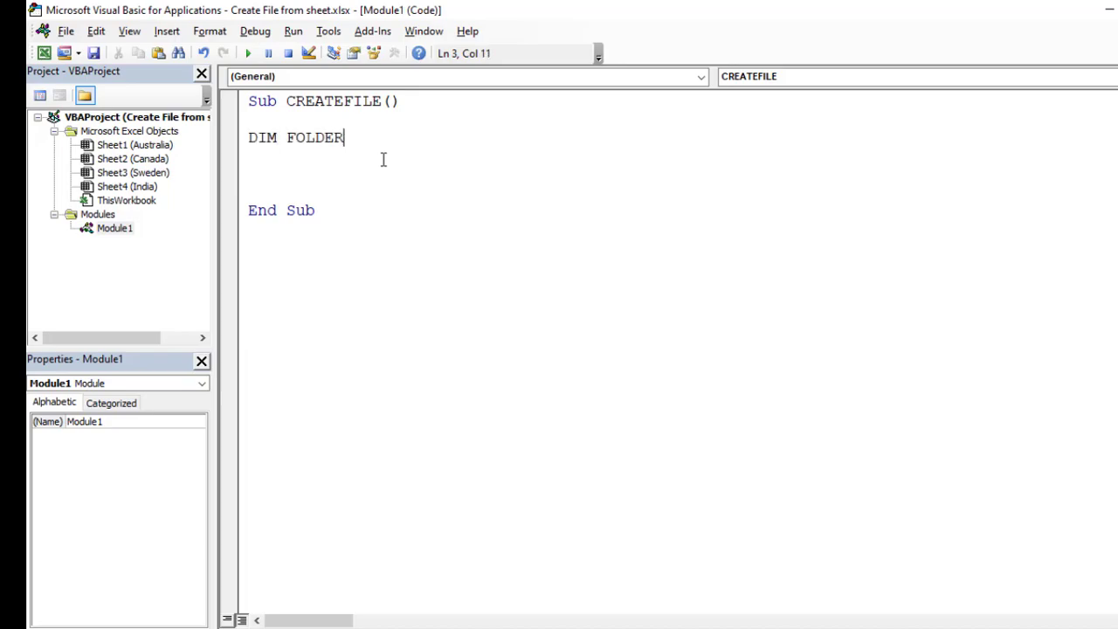
text(AS S)
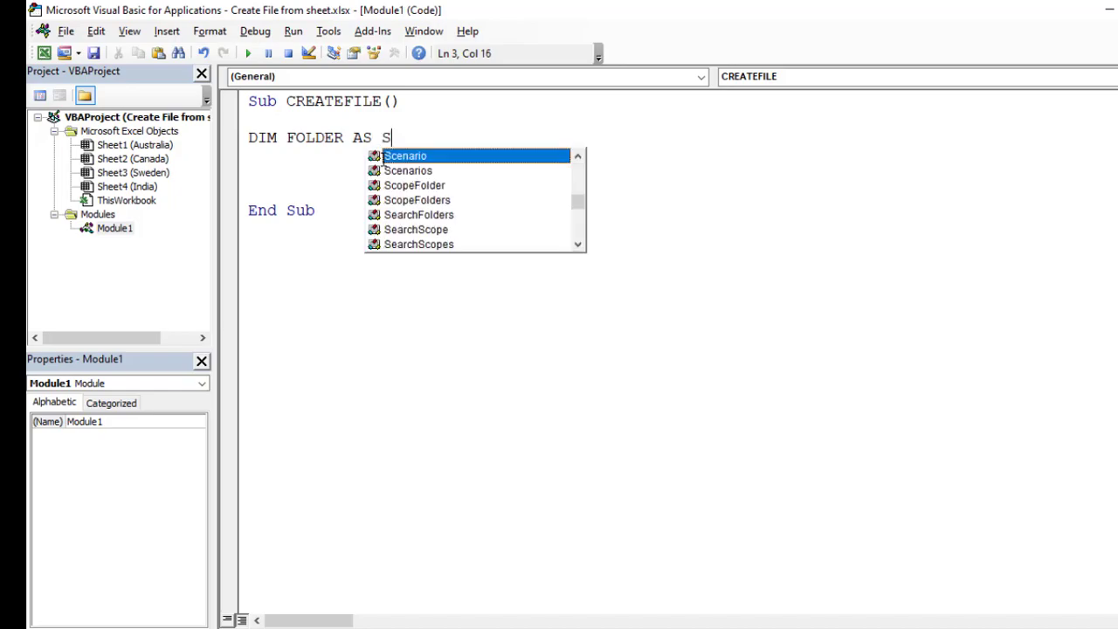
text(TRING)
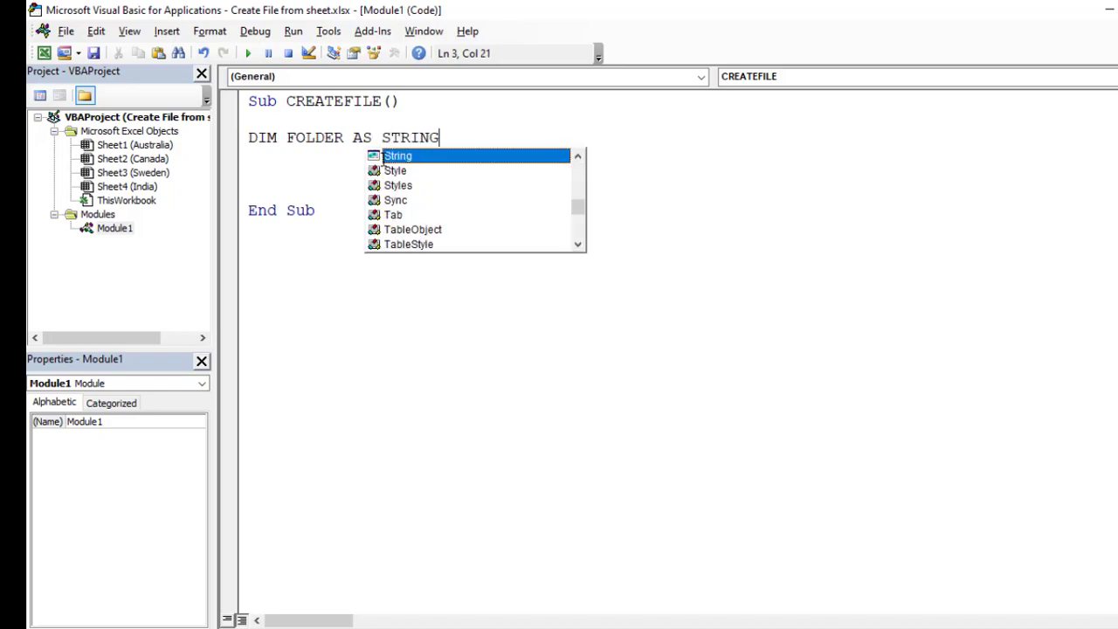
key(shift+Left)
key(shift+Left)
key(shift+Left)
key(shift+Left)
key(shift+Left)
key(shift+Left)
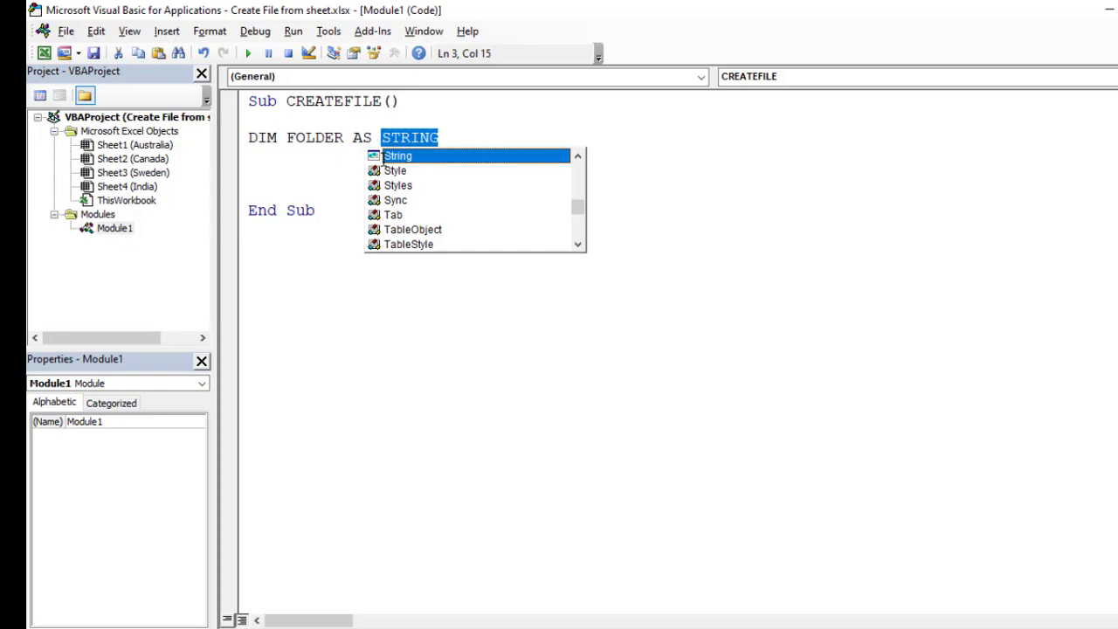
key(End)
key(Return)
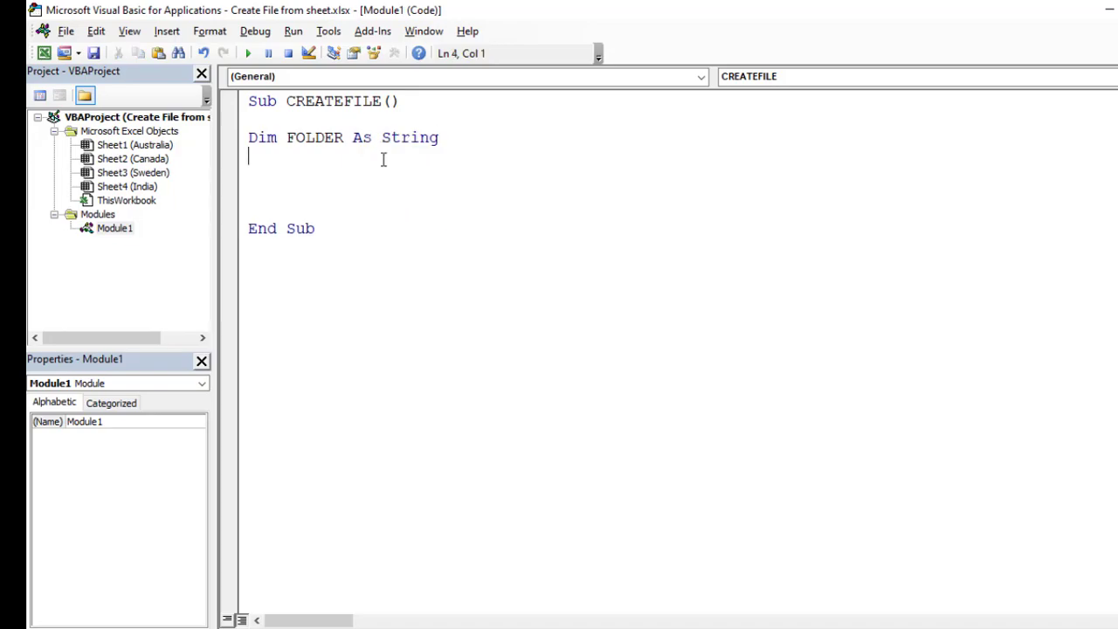
Declare WB As Workbook and WS As Worksheet below it
text(DIM  WB AS )
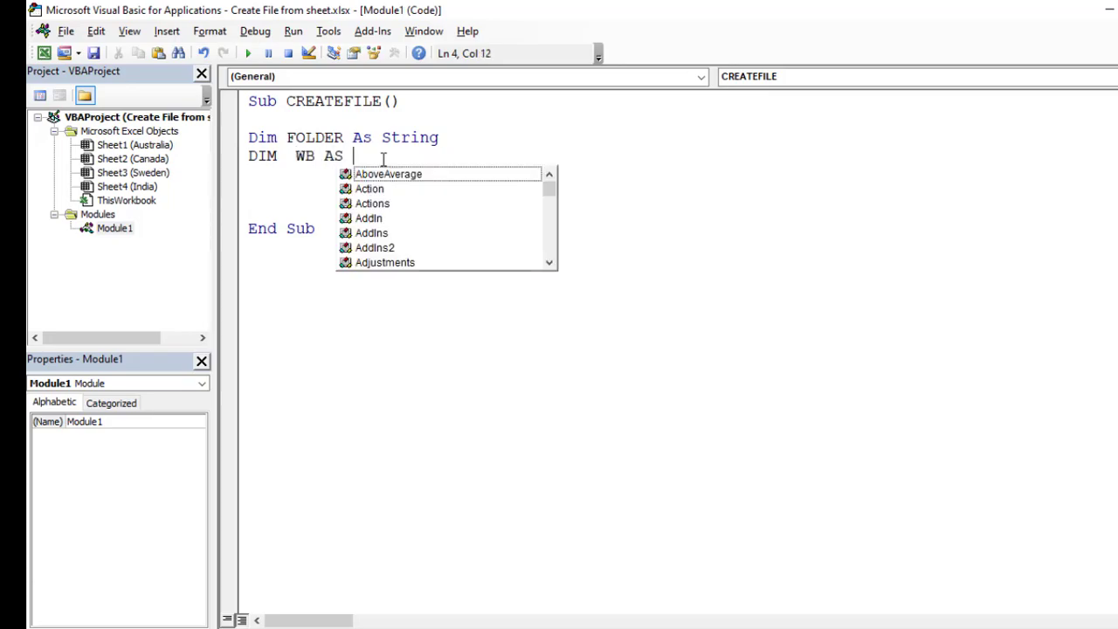
text(WORKB)
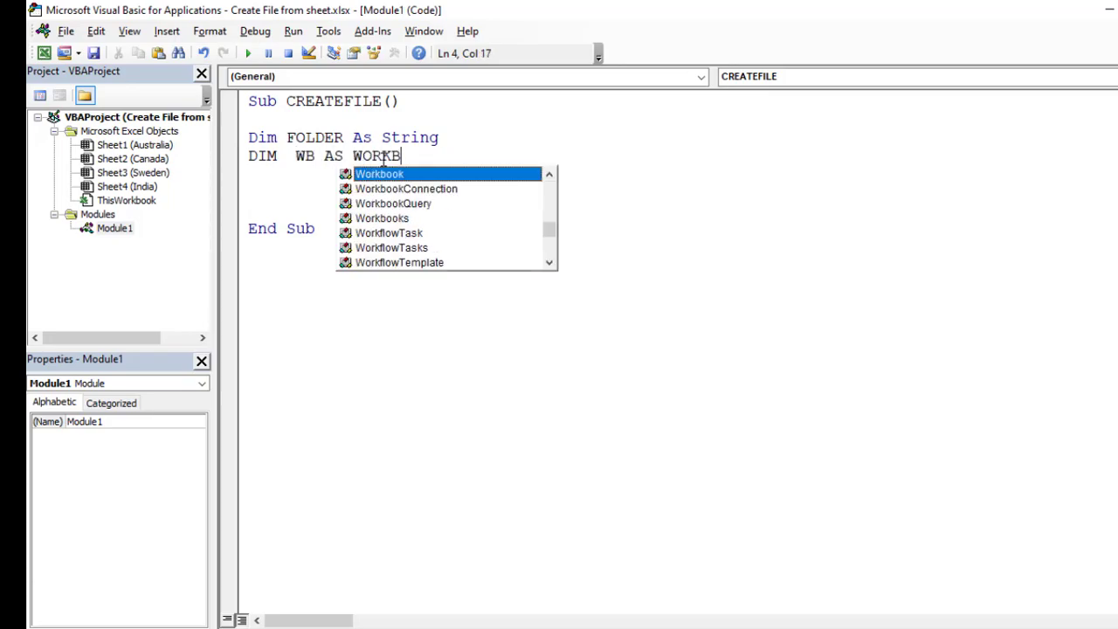
key(Return)
key(Return)
key(Down)
key(Up)
key(Up)
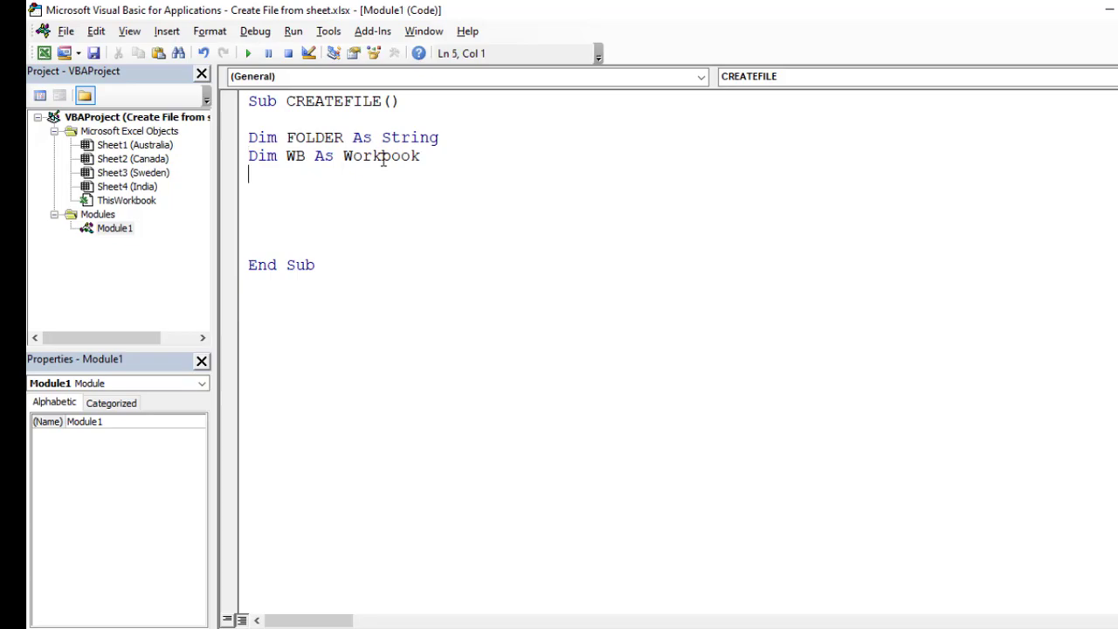
text(DIM WS)
text( AS WORKSH)
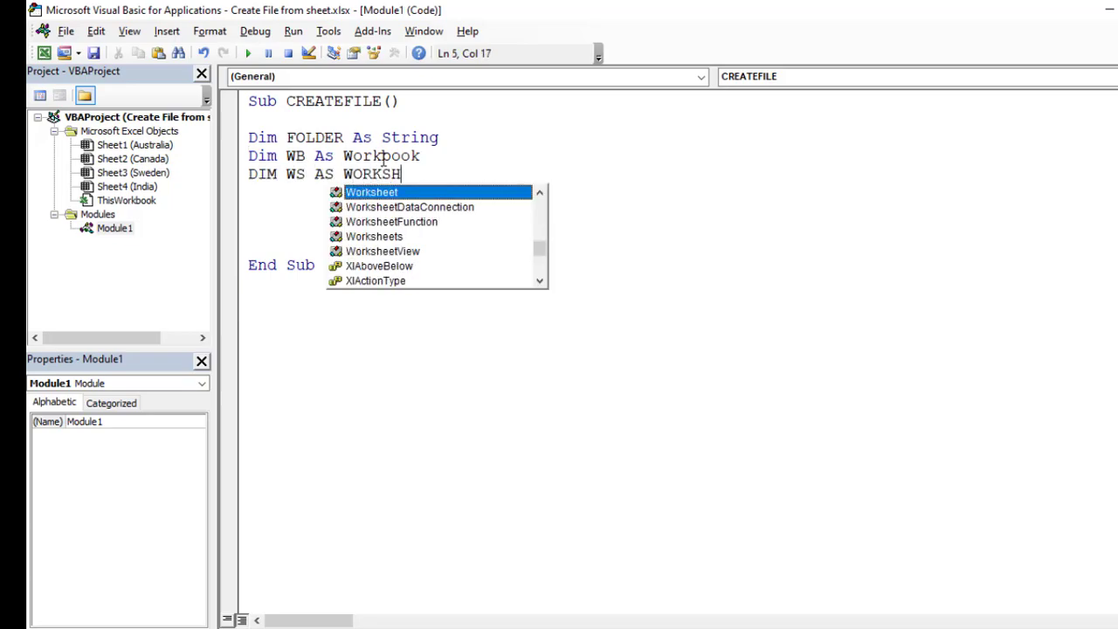
text(E)
key(Tab)
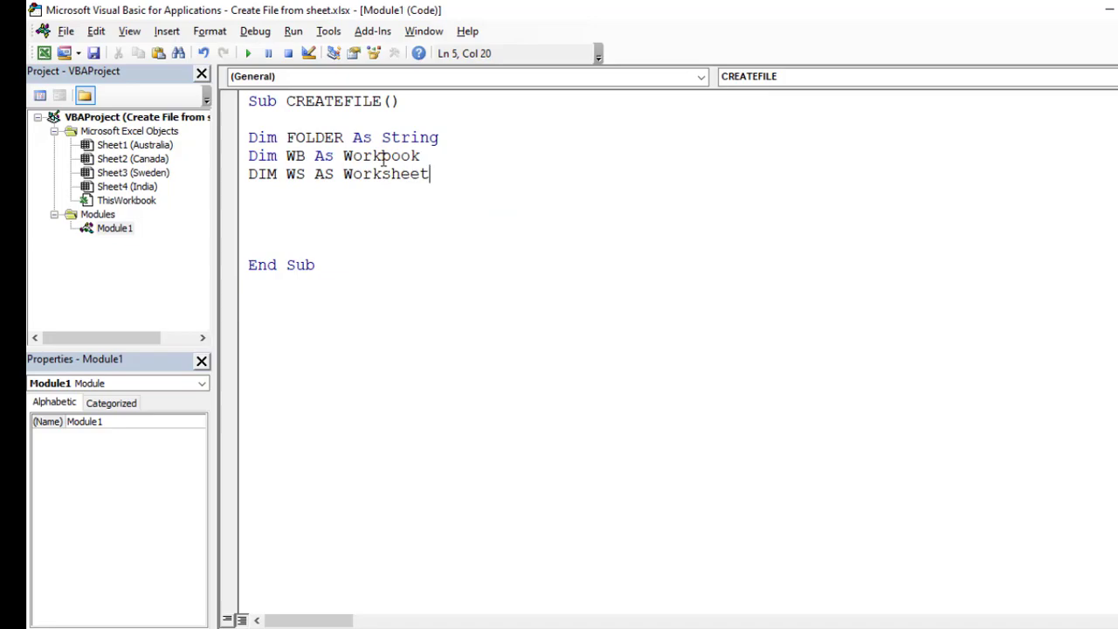
key(Return)
key(Return)
key(Return)
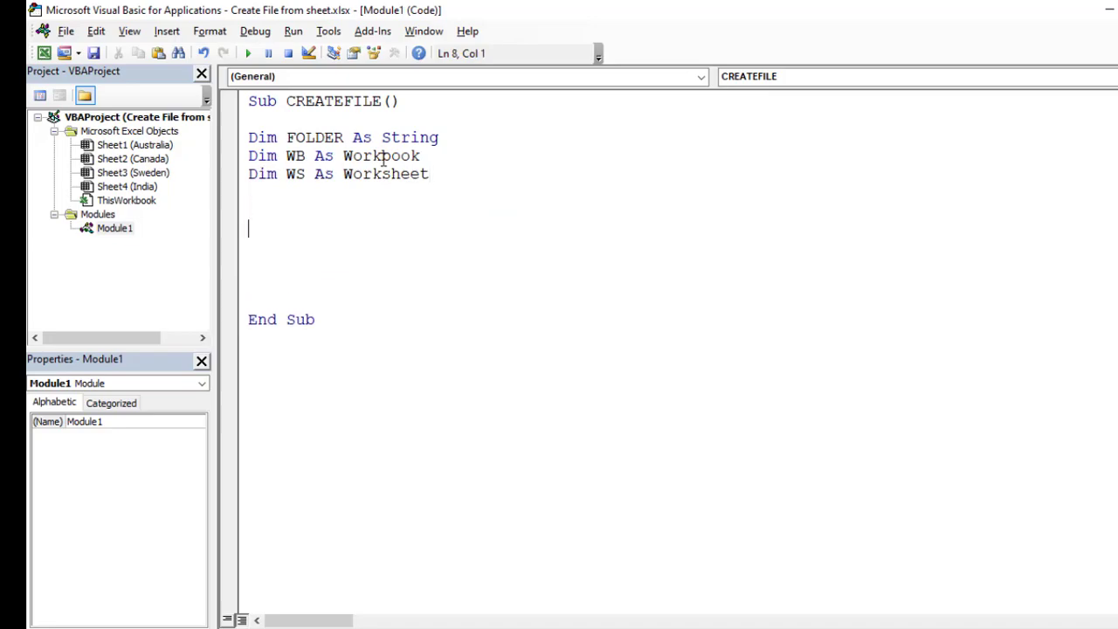
Assign FOLDER = 'LEVEL UP EXCEL SKILL' in the macro
text(FOL)
text(DER = )
text("a)
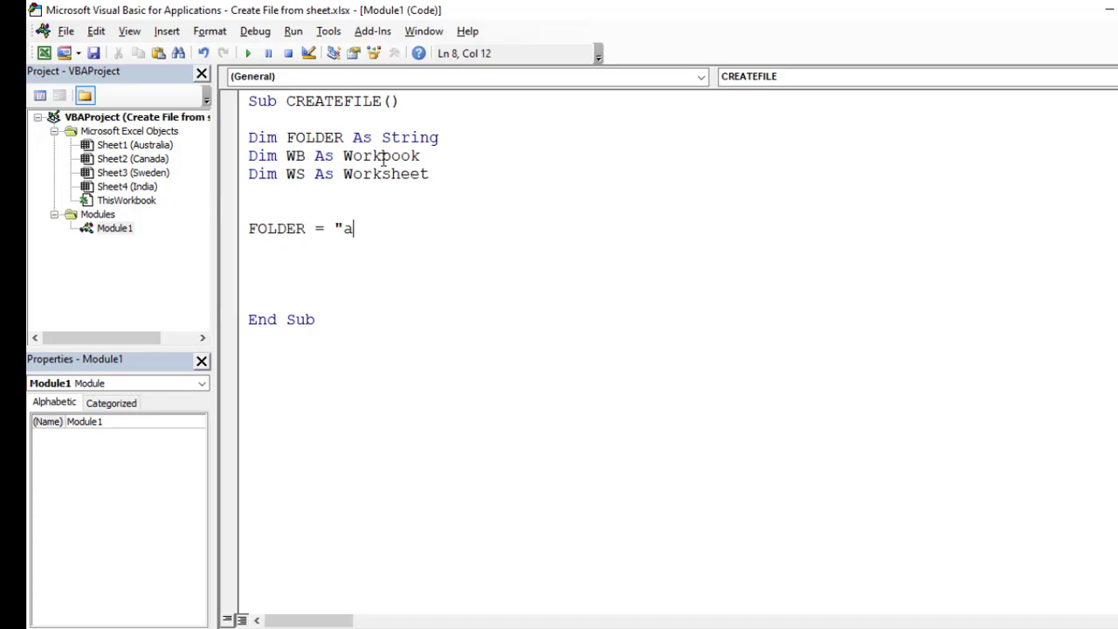
key(BackSpace)
text(LEV)
text(EL  UP  )
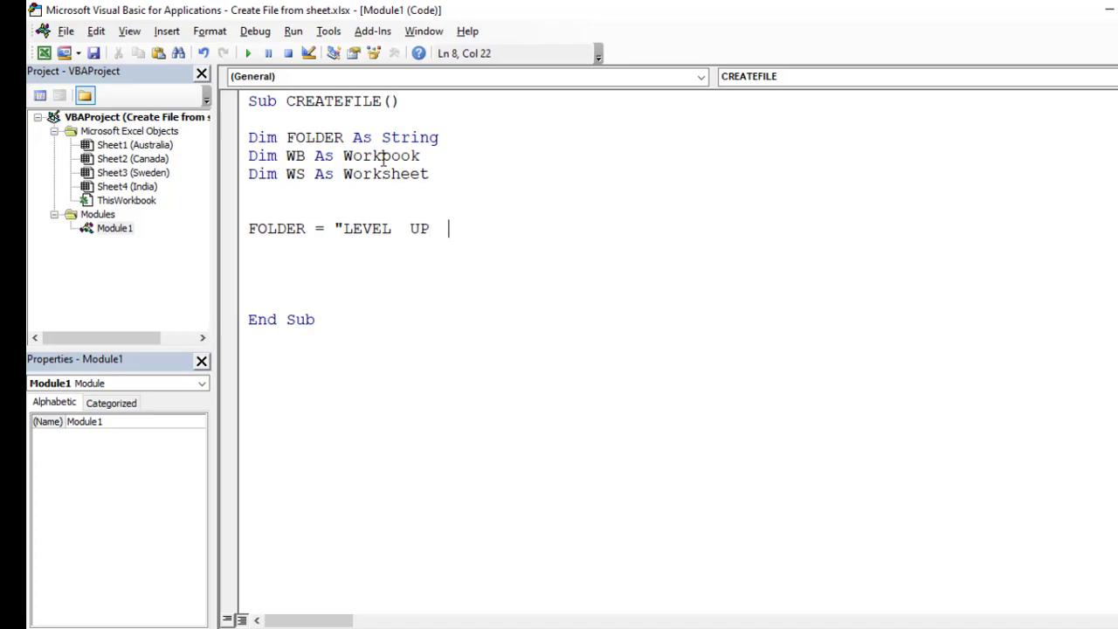
text(EXCEL)
text( SKILL)
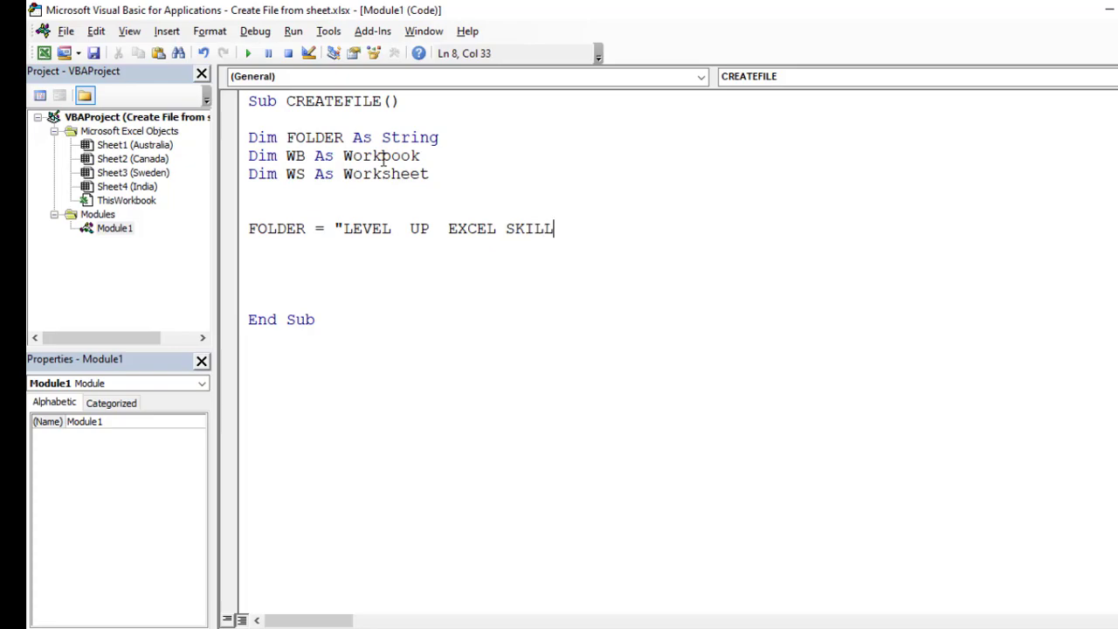
text(")
key(Return)
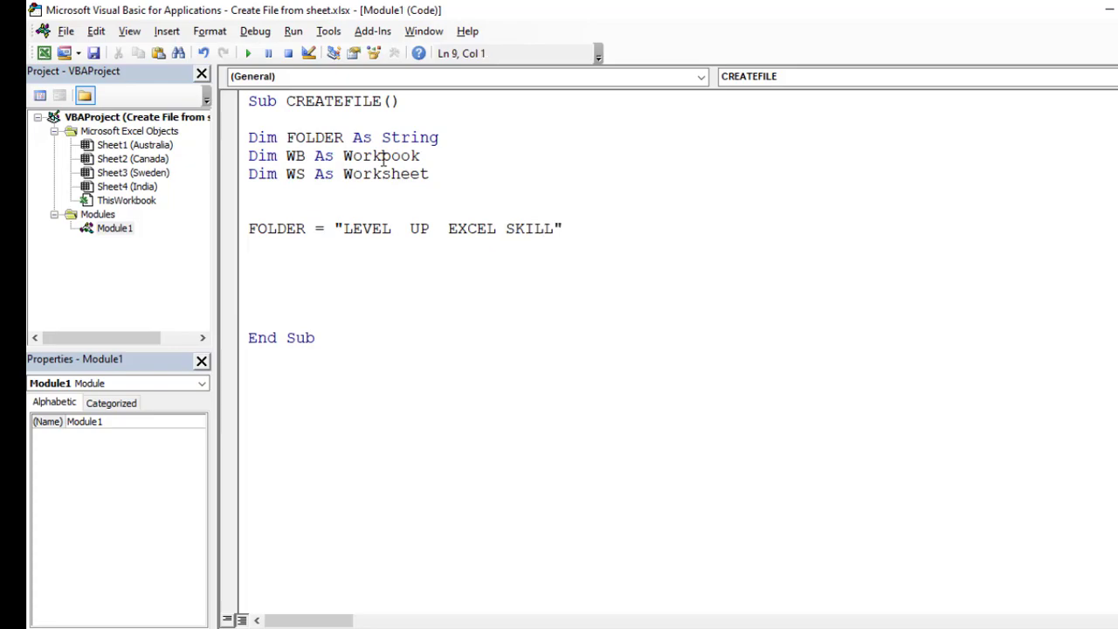
key(Return)
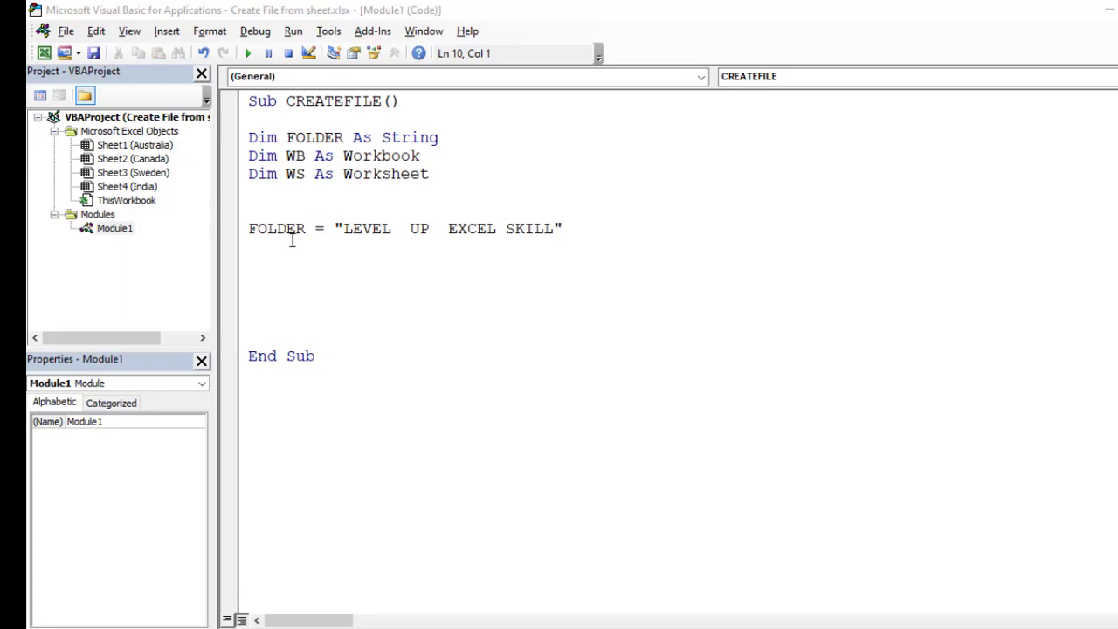
Add the line MkDir ThisWorkbook.Path & '\' & FOLDER and mark it for a breakpoint
click(268, 256)
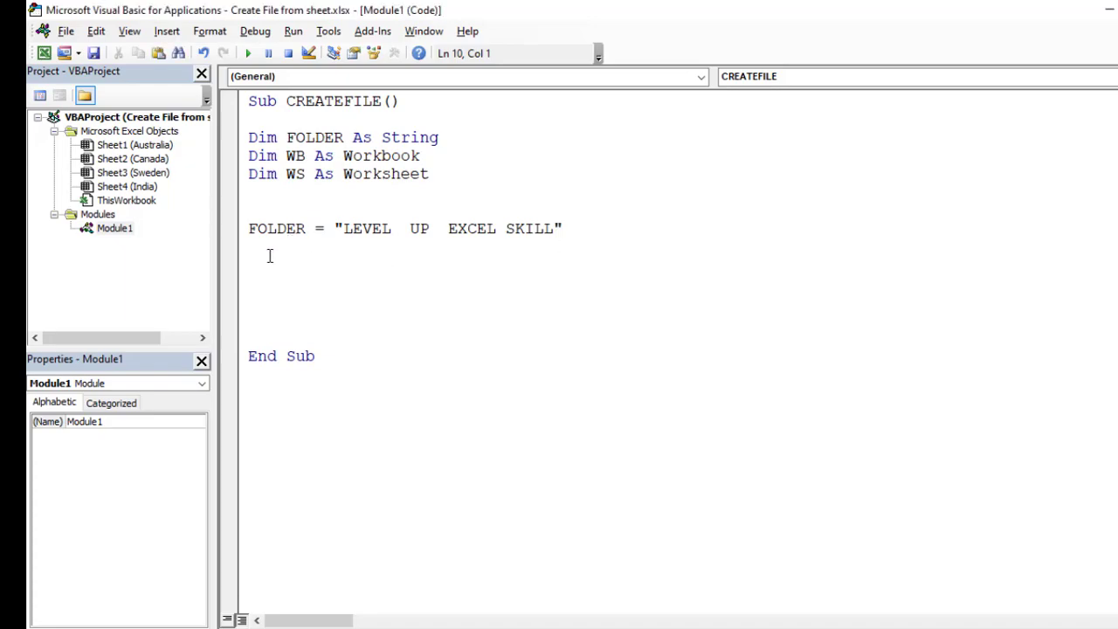
text(MKD)
text(IR)
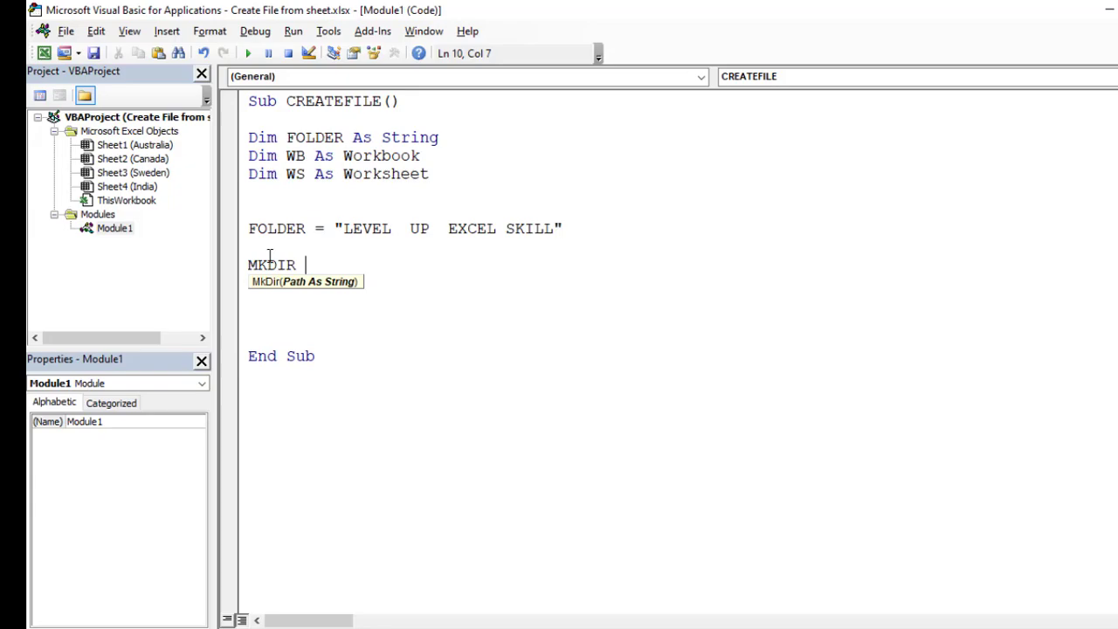
text(THIS)
text(WORKBOO)
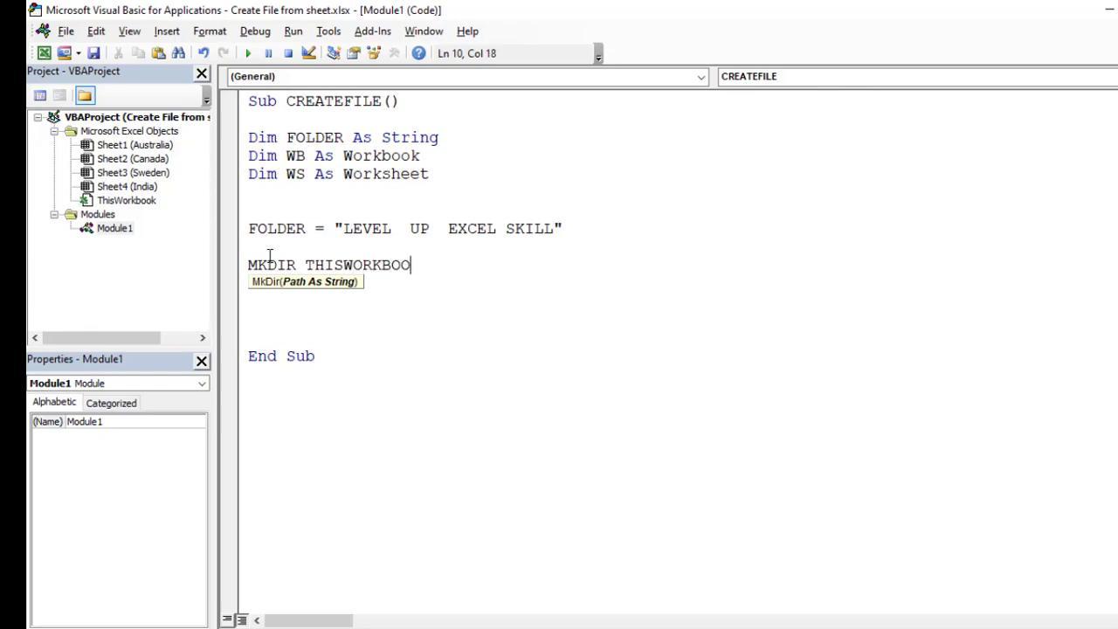
text(K.PATH )
text(&)
text( ")
text(\")
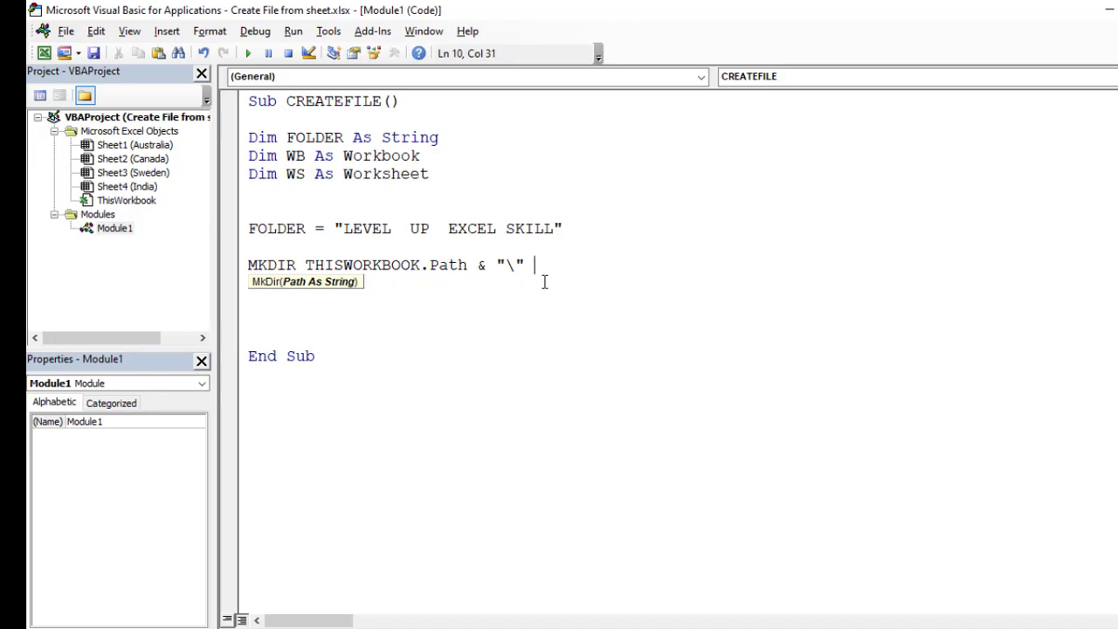
text(FOLDER)
key(Return)
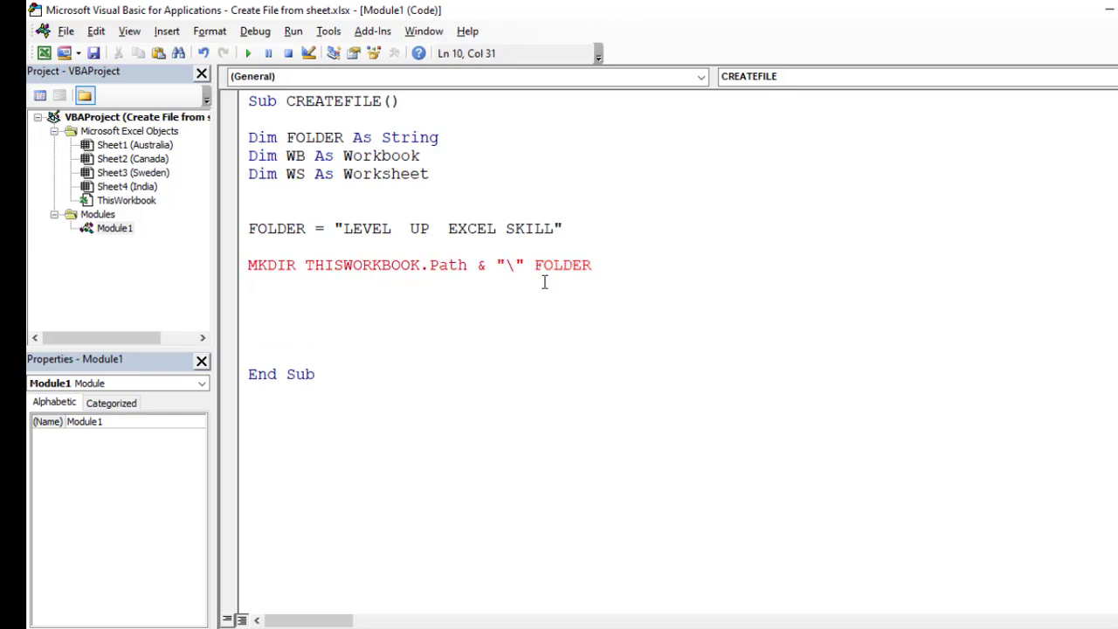
text(&)
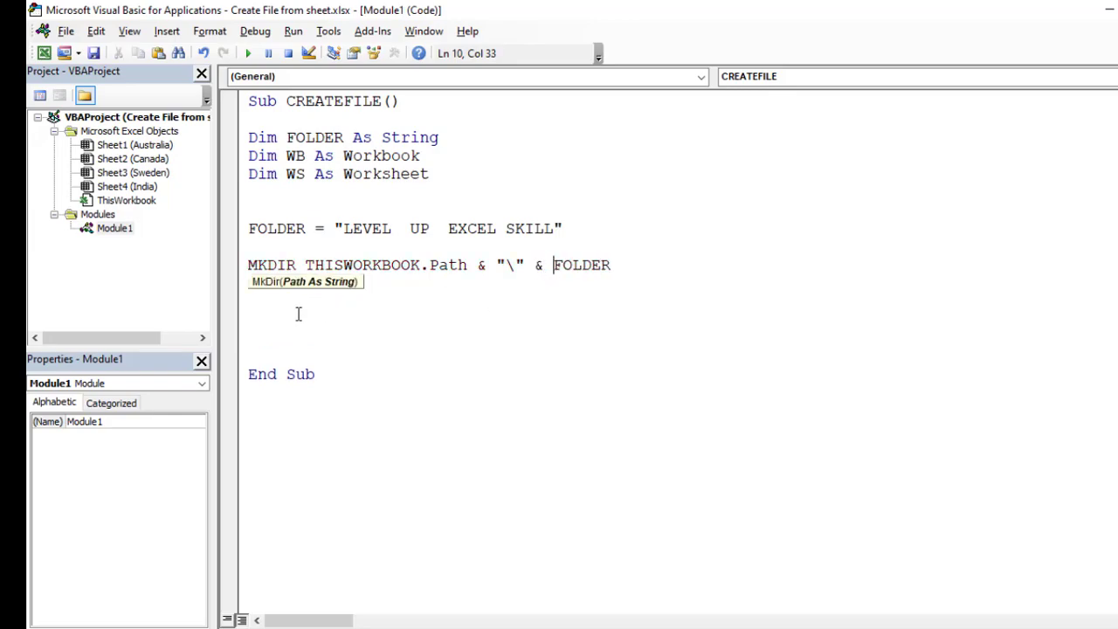
click(298, 316)
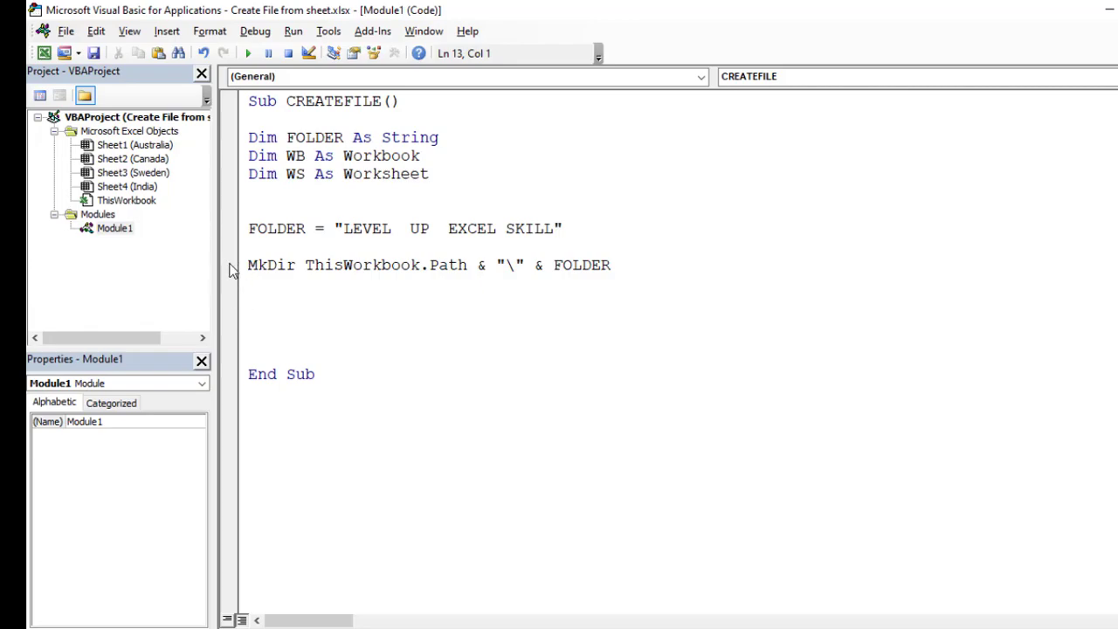
click(228, 264)
Breakpoint the MkDir line, run CREATEFILE with F5, and step past MkDir with F8
click(267, 229)
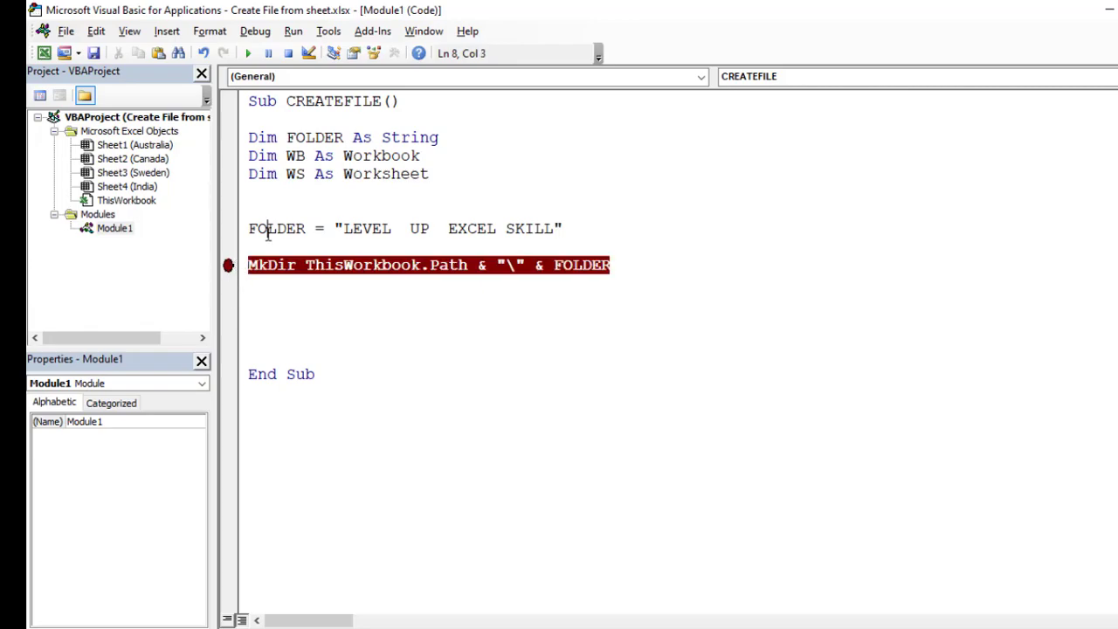
key(F5)
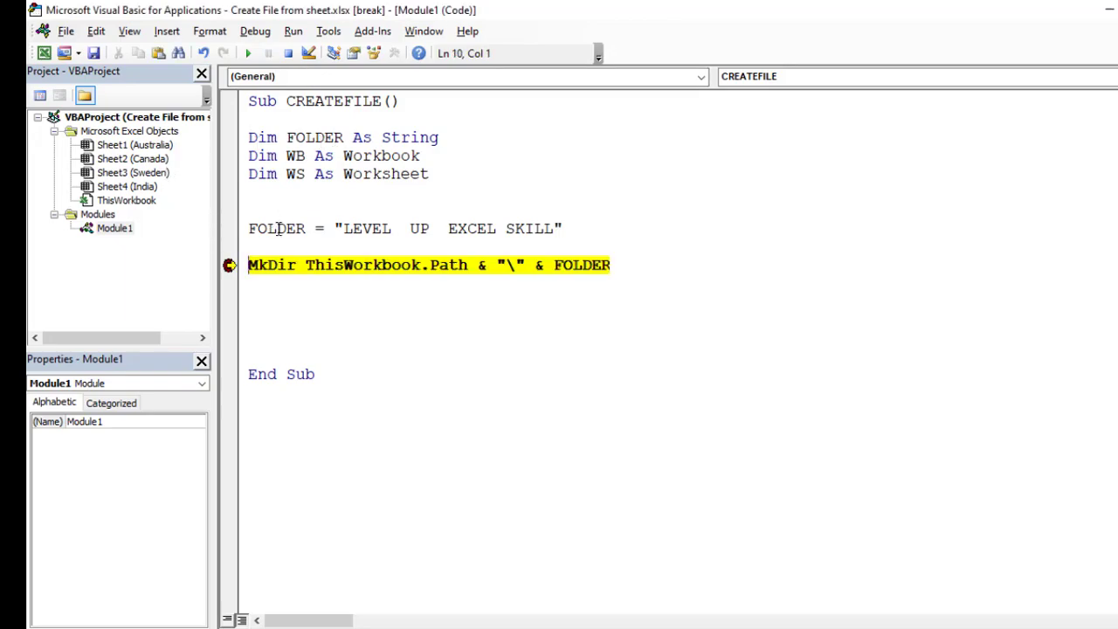
mouse_move(279, 229)
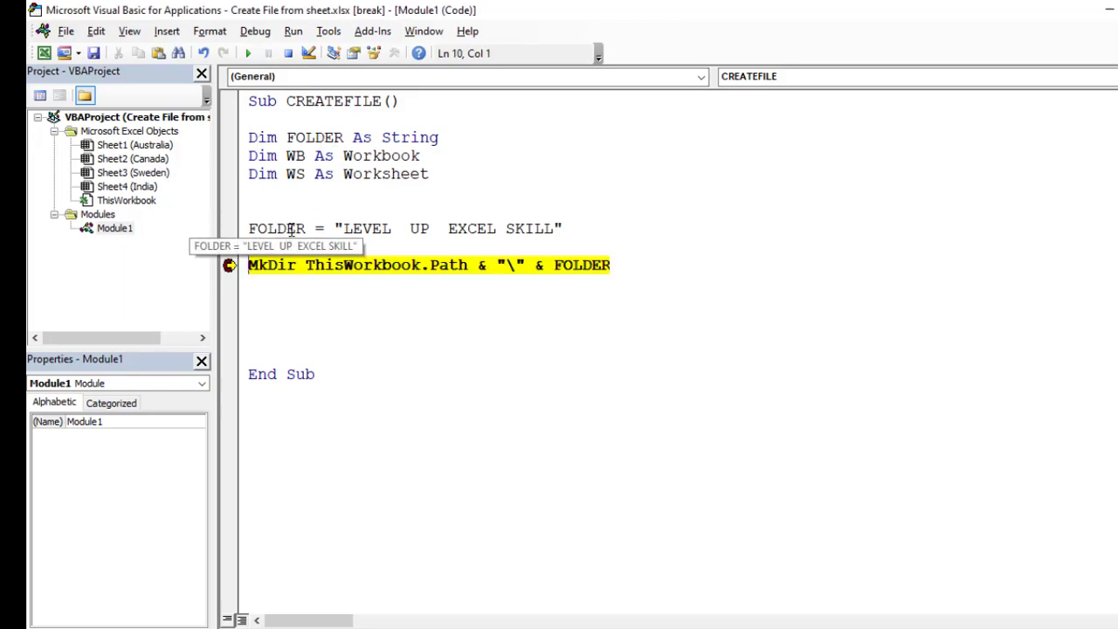
key(F8)
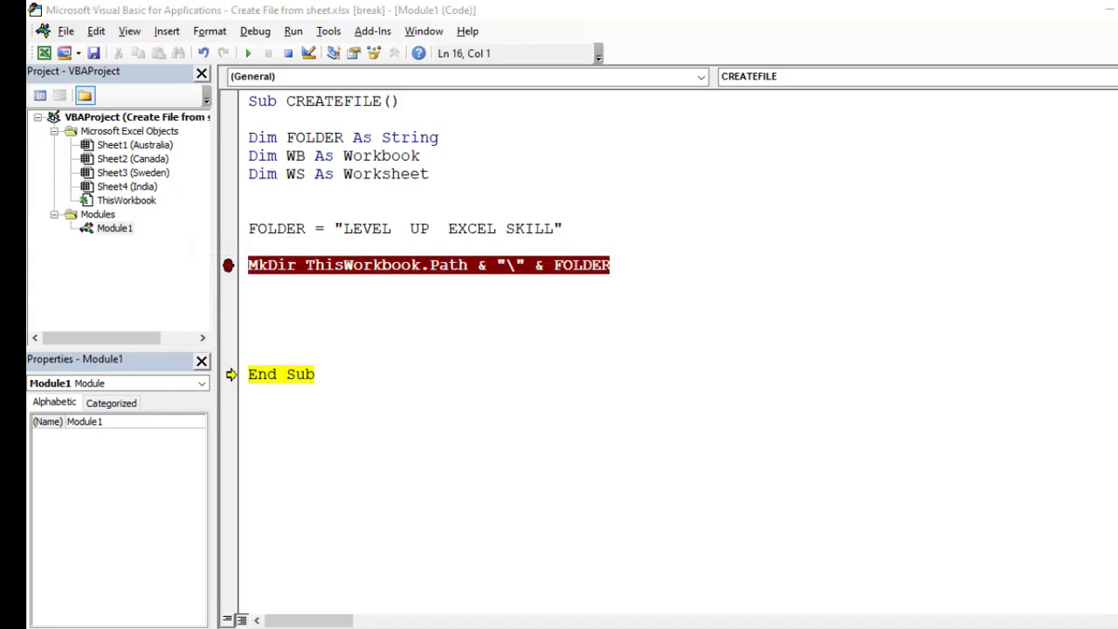
key(alt+Tab)
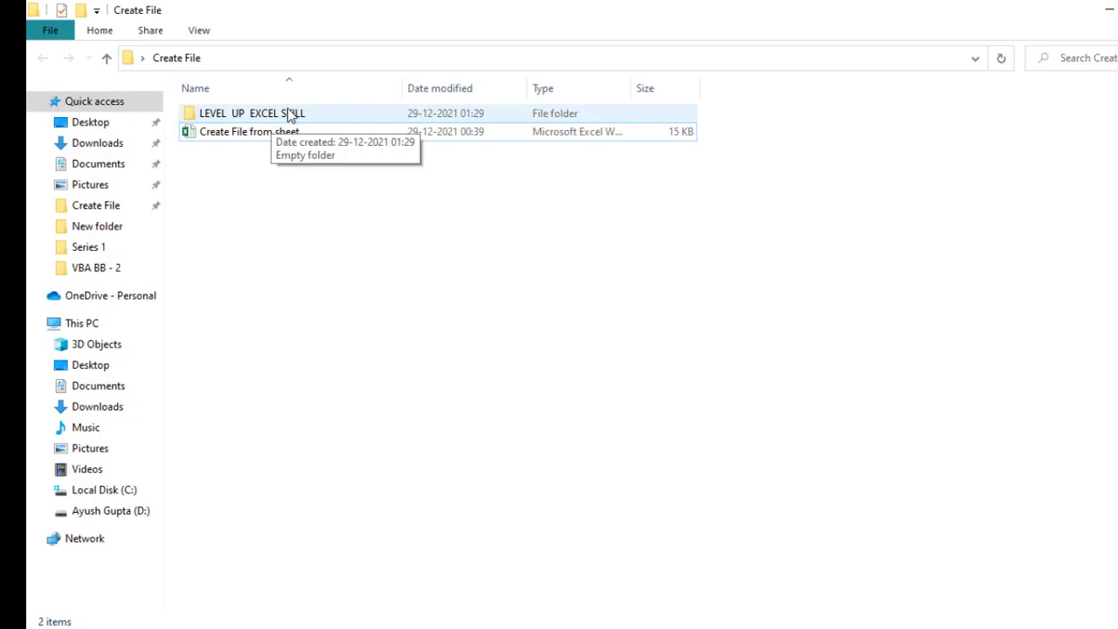
Open the new LEVEL UP EXCEL SKILL folder to confirm it is empty, then go back
key(alt+Tab)
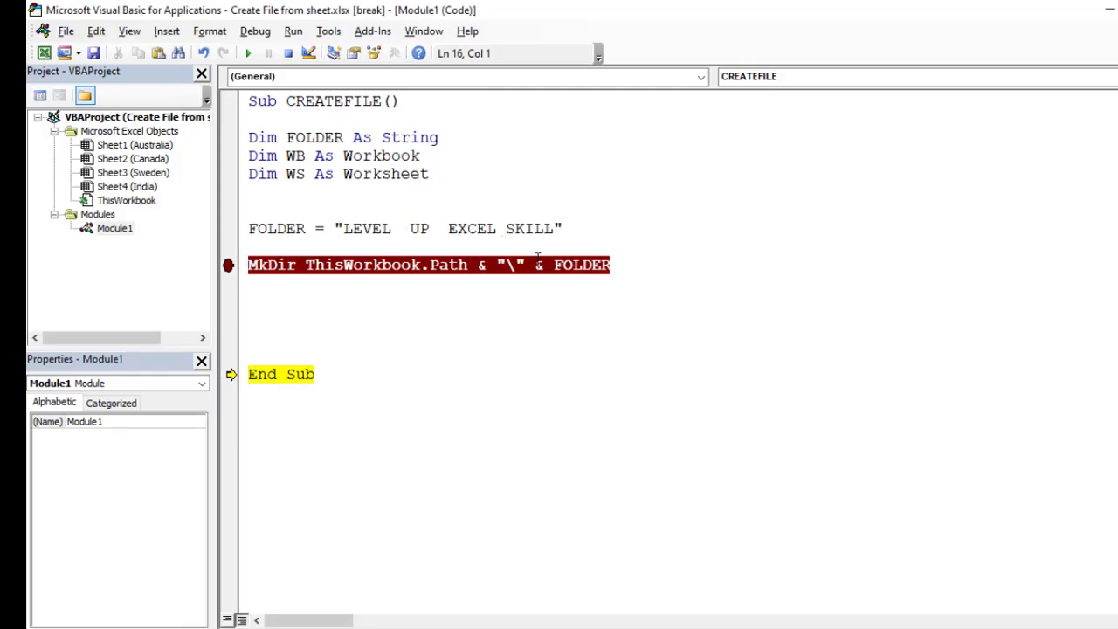
mouse_move(454, 276)
key(alt+Tab)
double_click(276, 114)
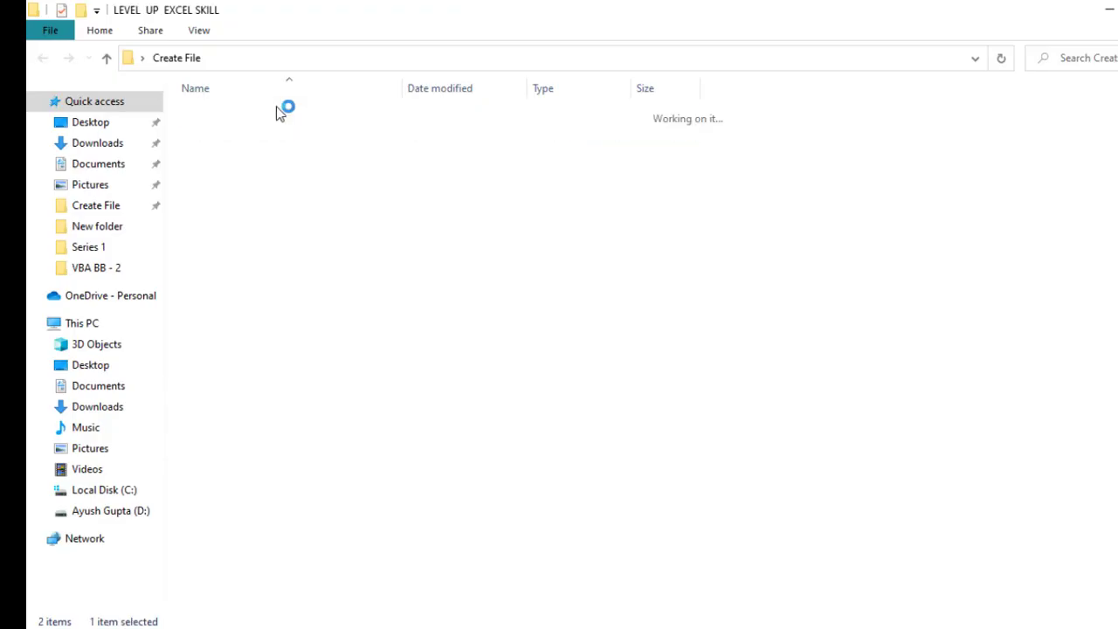
click(366, 57)
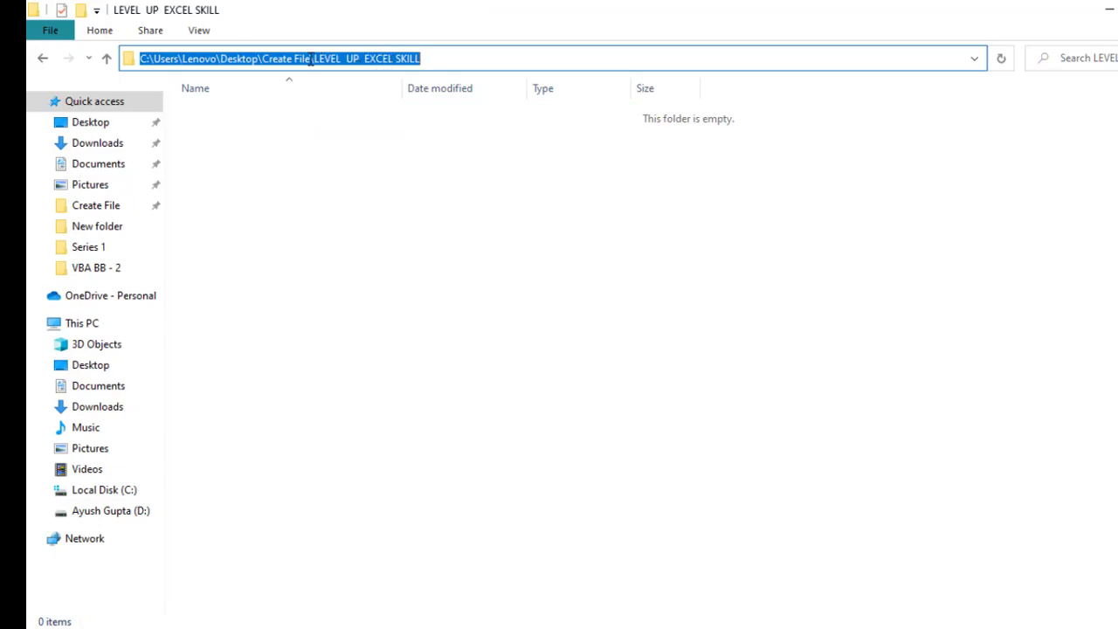
click(311, 59)
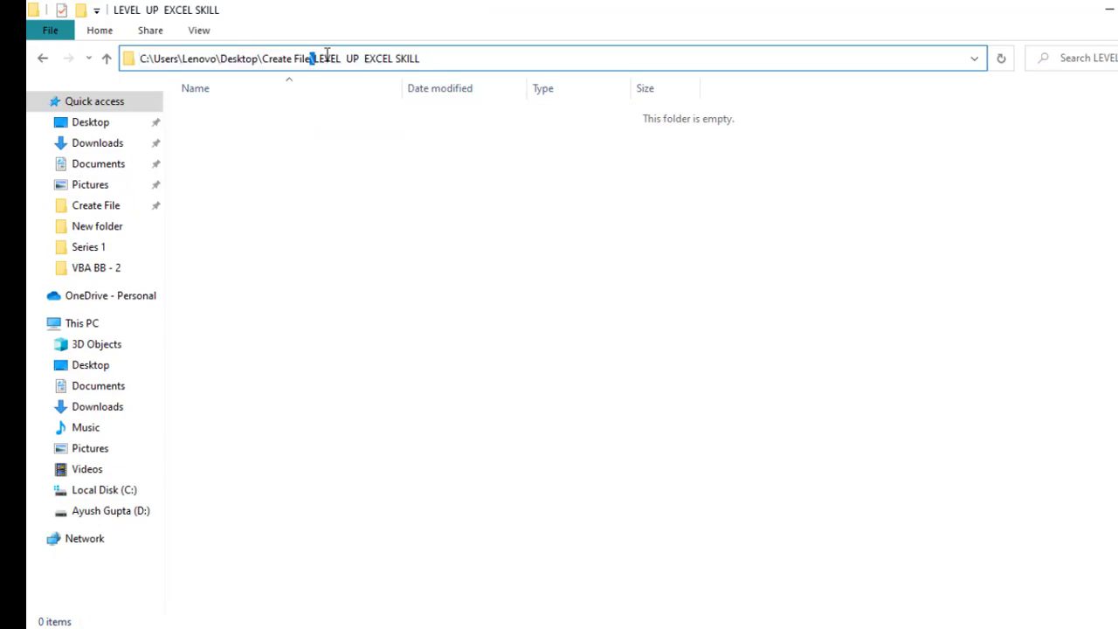
click(44, 62)
Permanently delete the LEVEL UP EXCEL SKILL folder with Shift+Delete
key(alt+Tab)
key(alt+Tab)
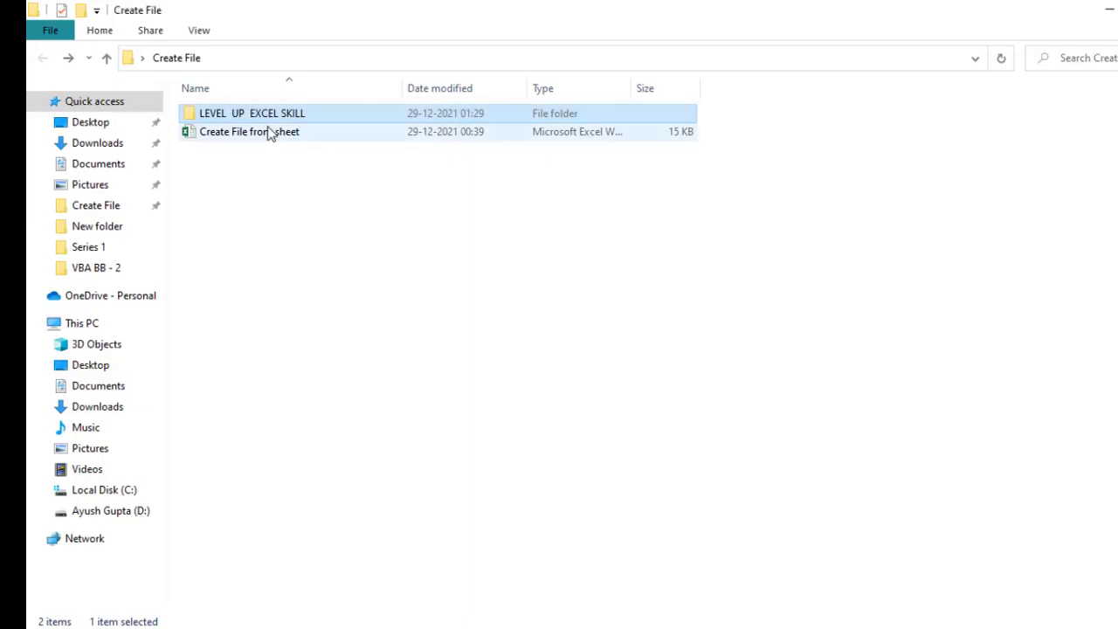
click(258, 131)
click(257, 118)
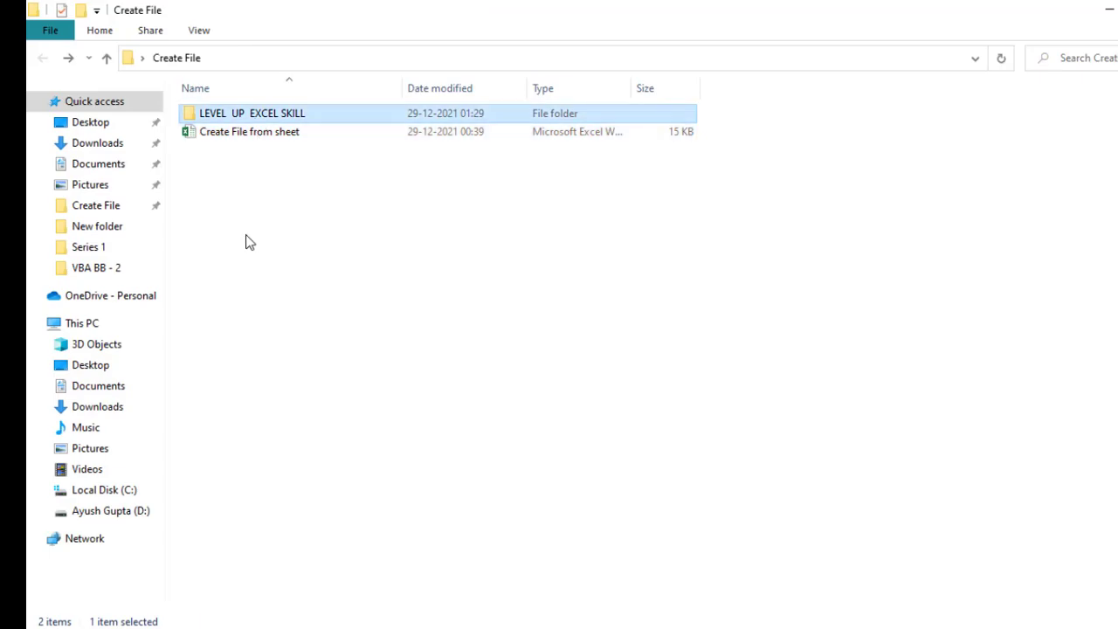
key(shift+Delete)
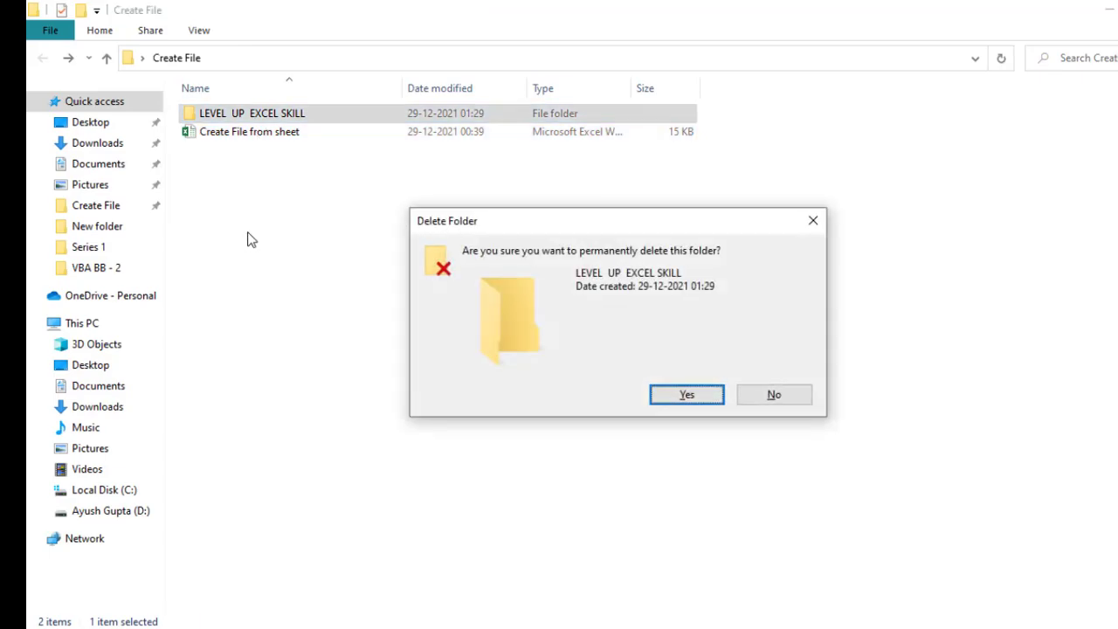
key(Return)
key(alt+Tab)
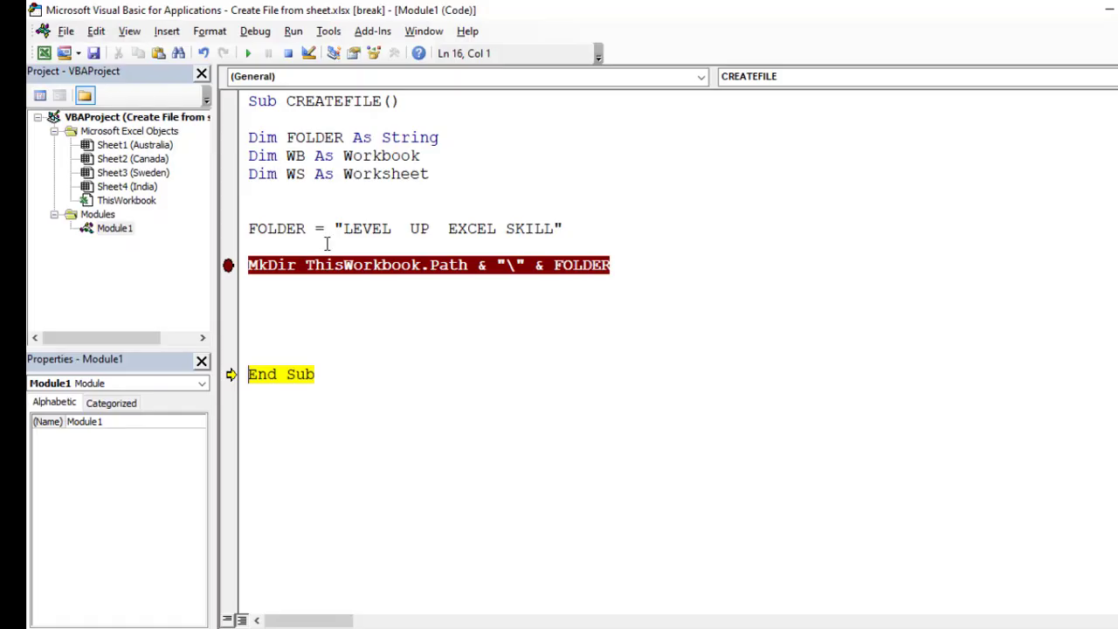
Clear the breakpoint from the MkDir line
click(258, 248)
mouse_move(292, 229)
click(234, 265)
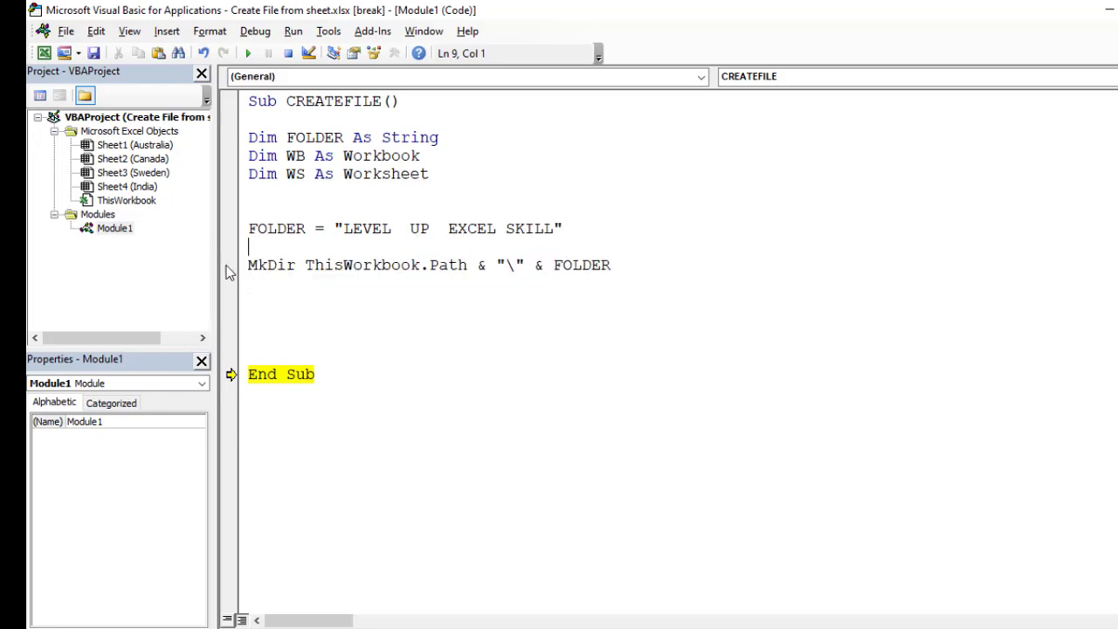
click(275, 291)
Add the line For Each WS In ThisWorkbook.Worksheets below MkDir
key(Return)
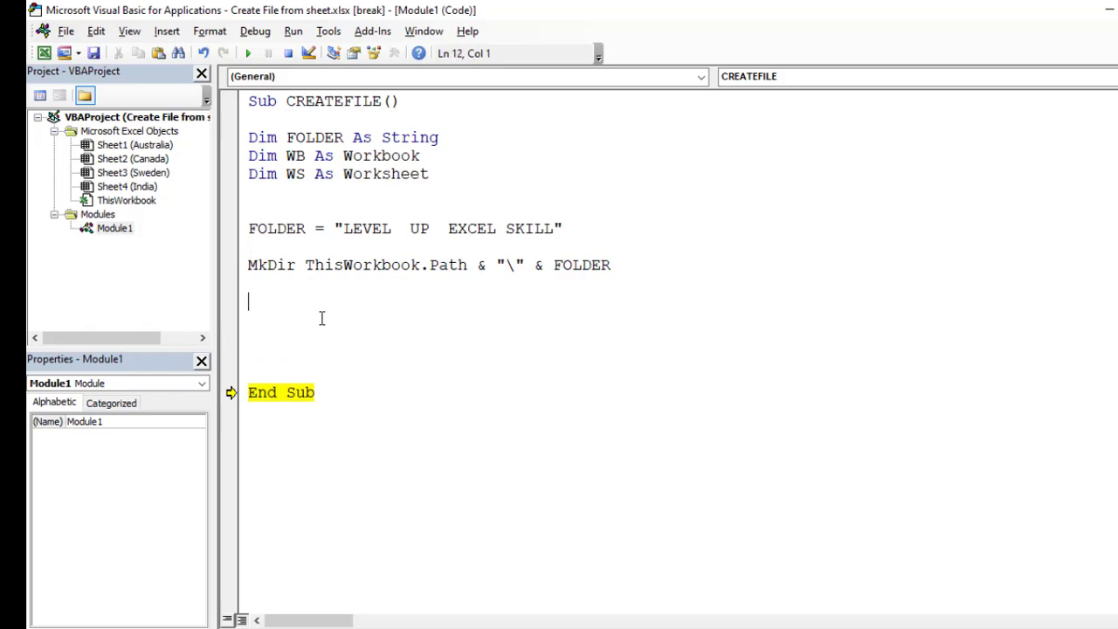
text(FOR  EA)
text(CH )
text(WS)
text(  IN T)
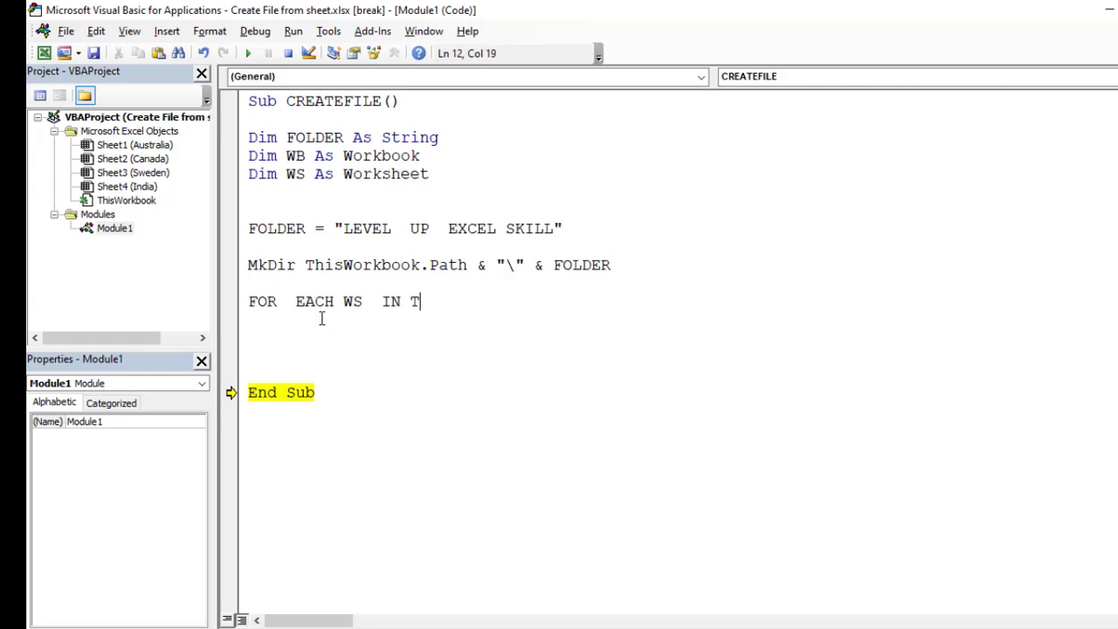
text(HISWOK)
key(BackSpace)
text(RKB)
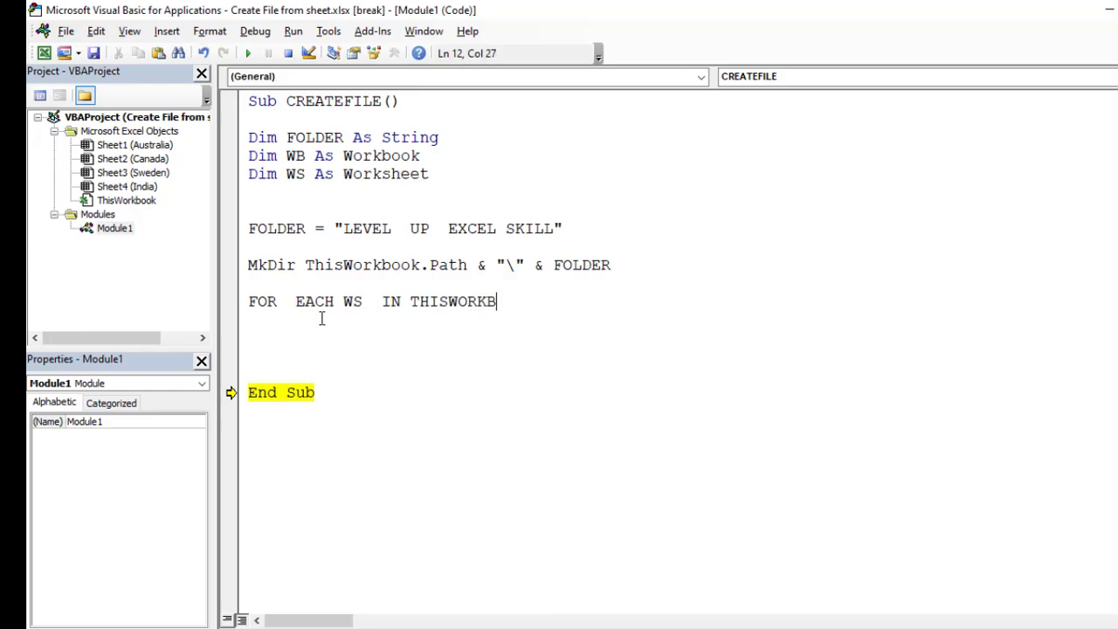
text(OOK.W)
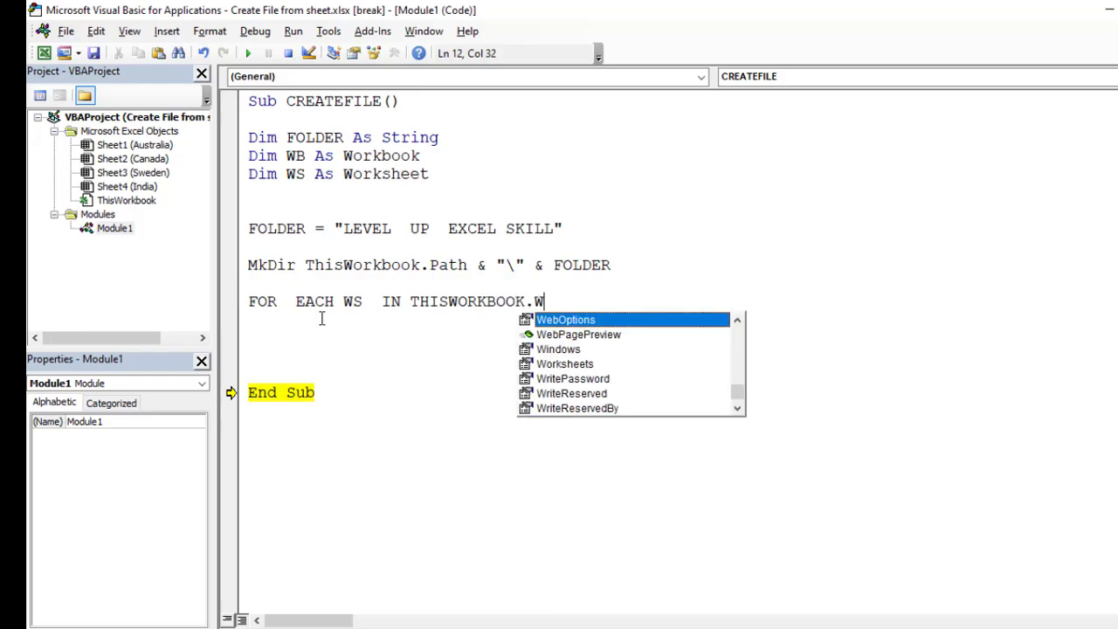
text(OS)
key(Tab)
Close the loop with Next and put an indented WS.Copy inside it
key(Return)
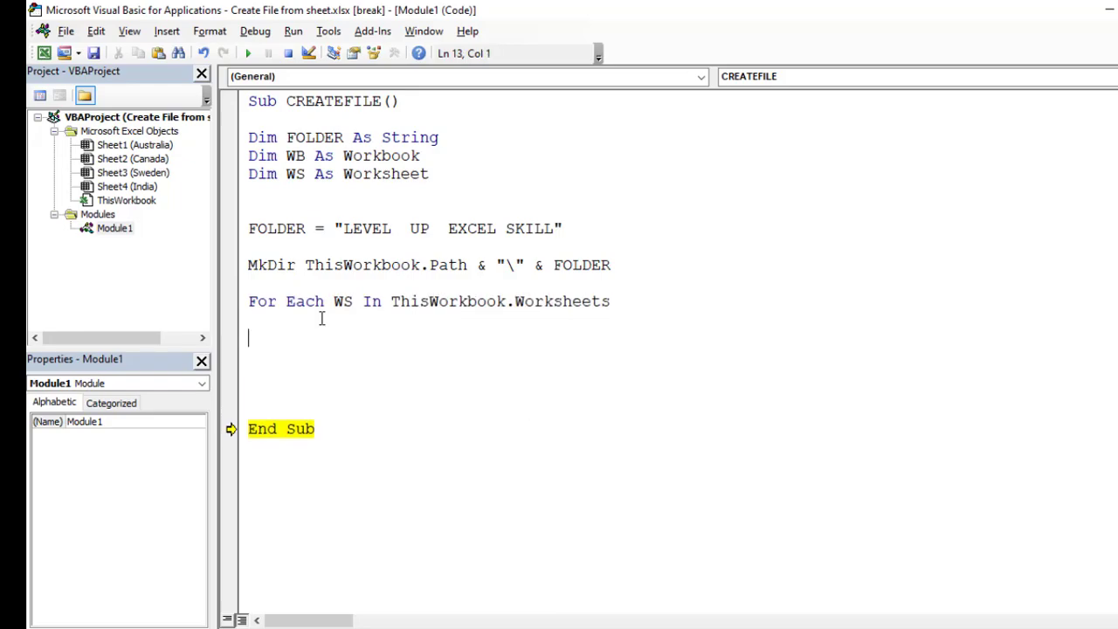
key(Return)
text(NEXT)
key(Up)
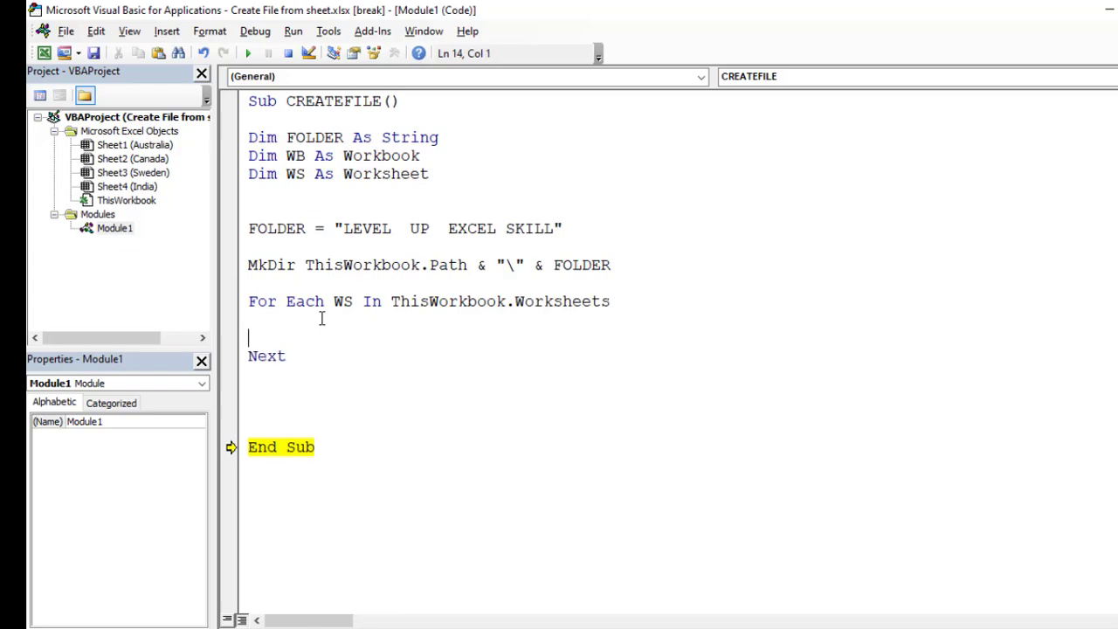
key(Tab)
key(BackSpace)
key(BackSpace)
key(Tab)
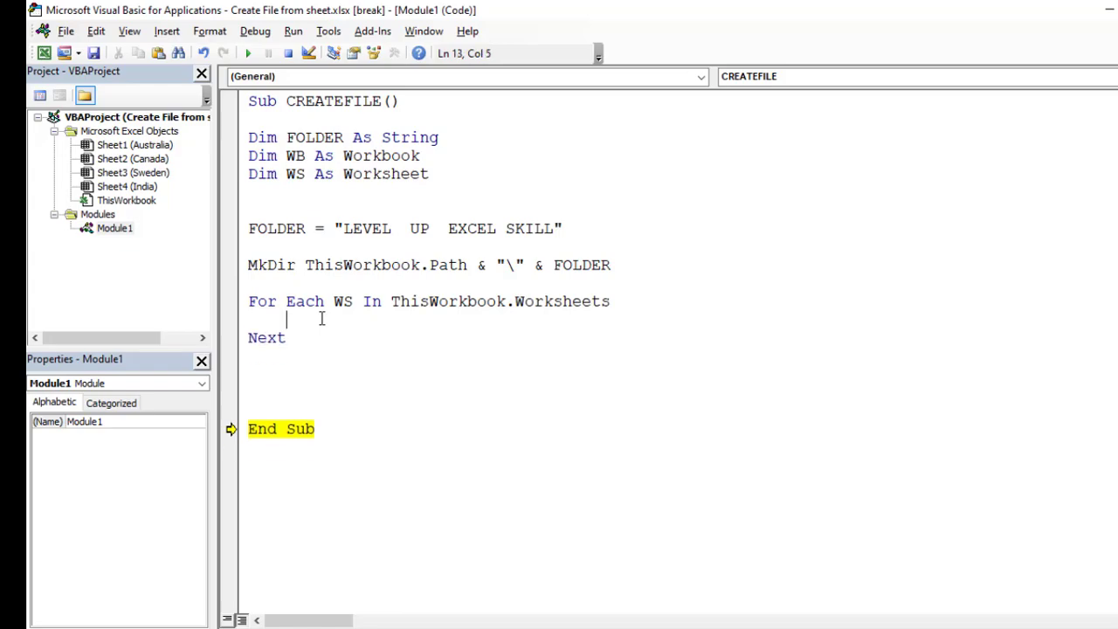
text(WS)
text(.COPY)
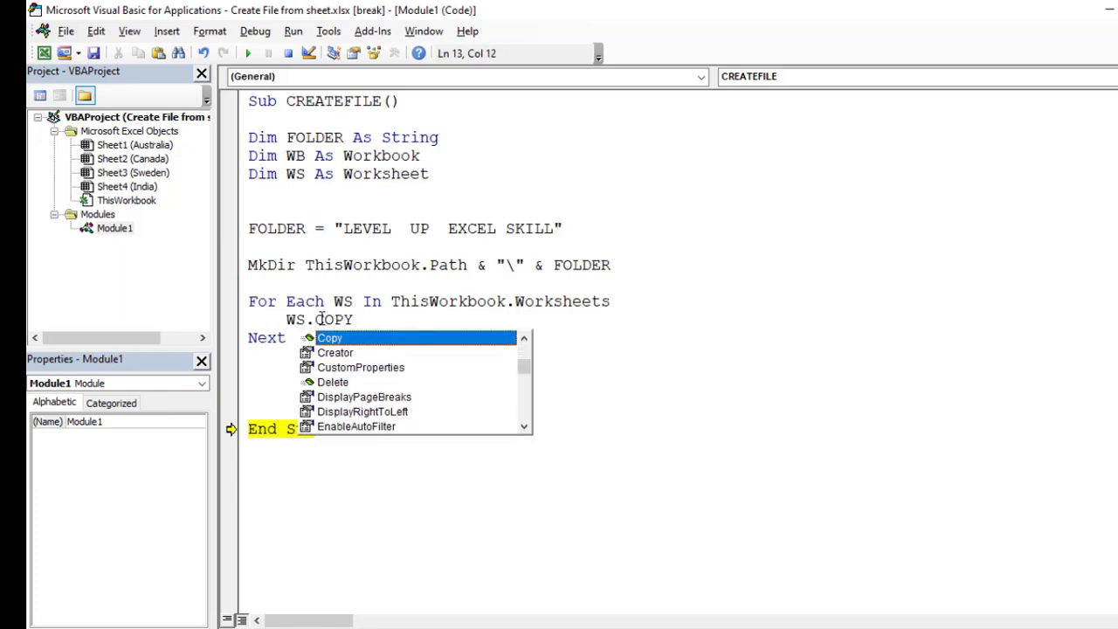
key(Return)
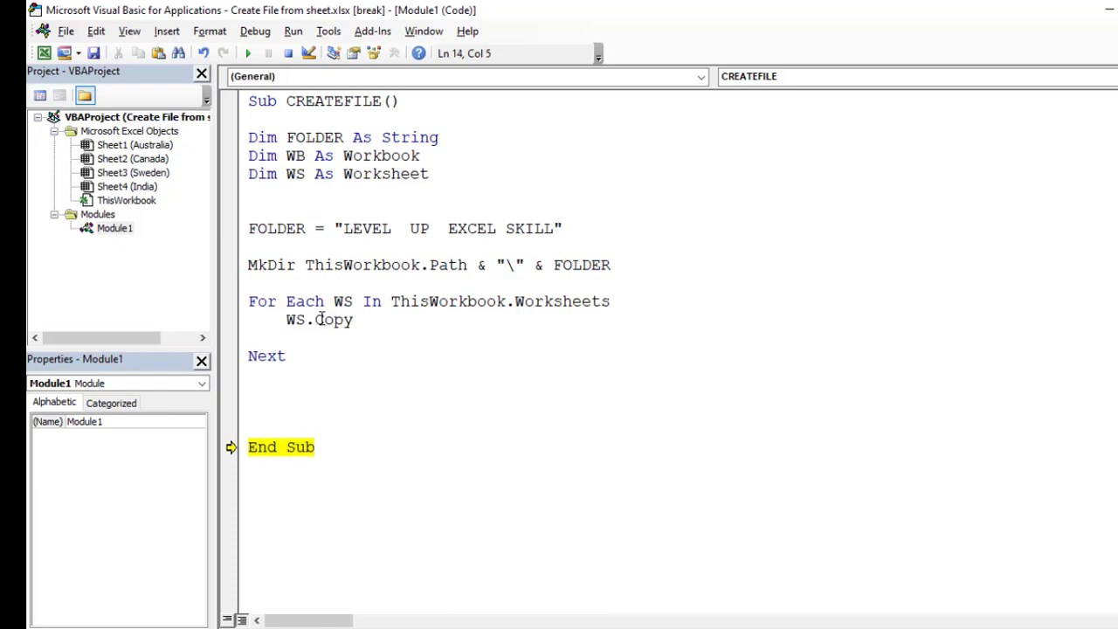
Add ActiveWorkbook.SaveAs ThisWorkbook.Path & '\' as the start of the save line
text(SET)
key(shift+Left)
key(shift+Left)
key(shift+Left)
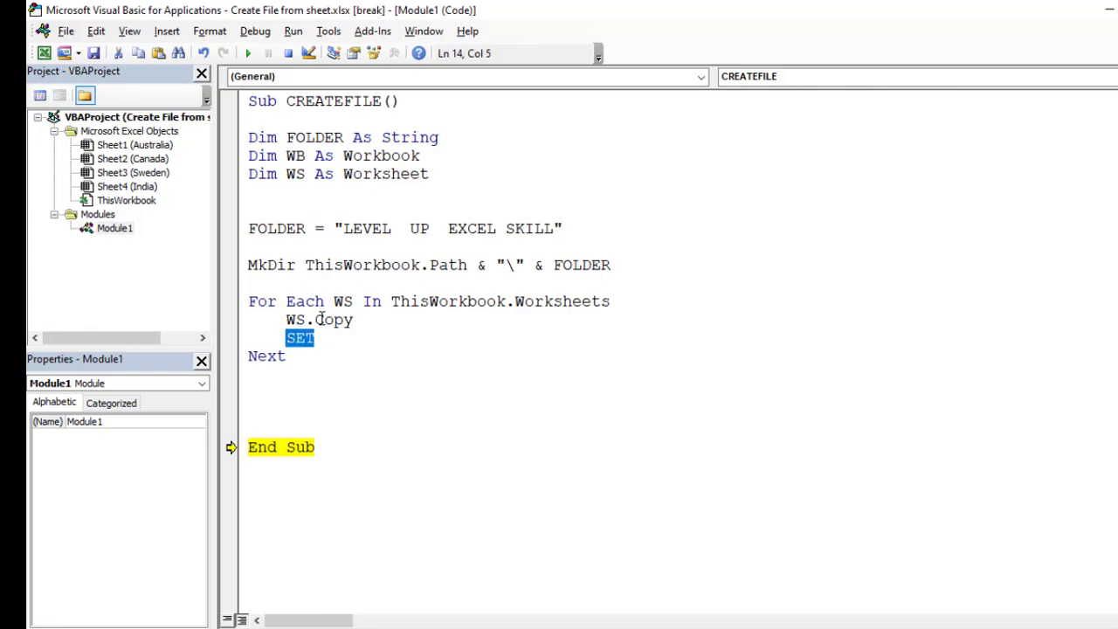
text(ACTIVE)
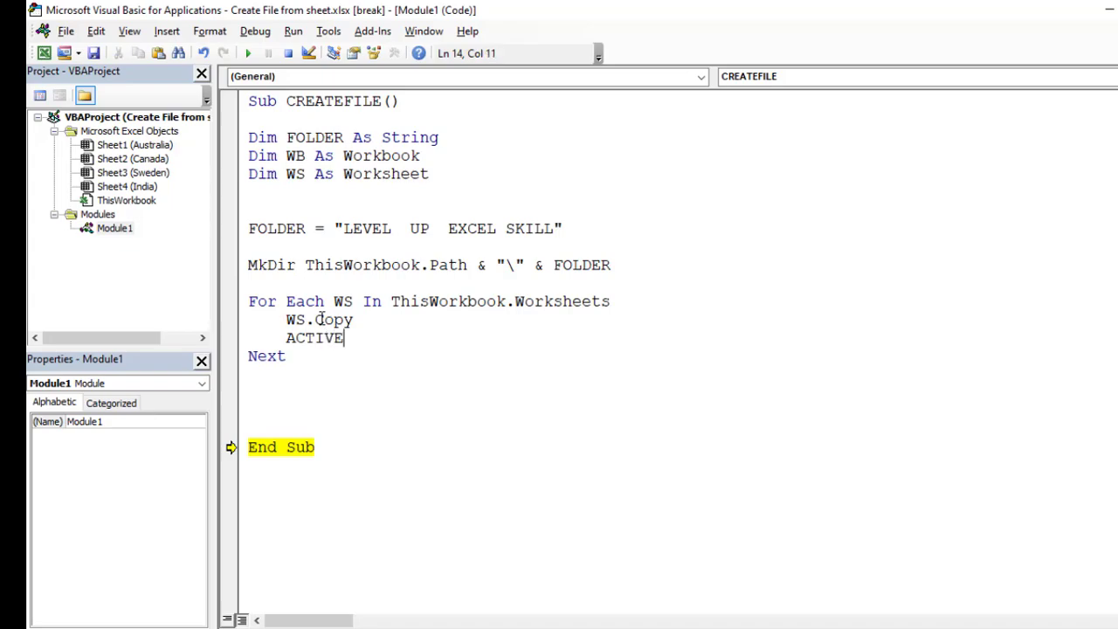
text(WOR)
text(KBOOK.)
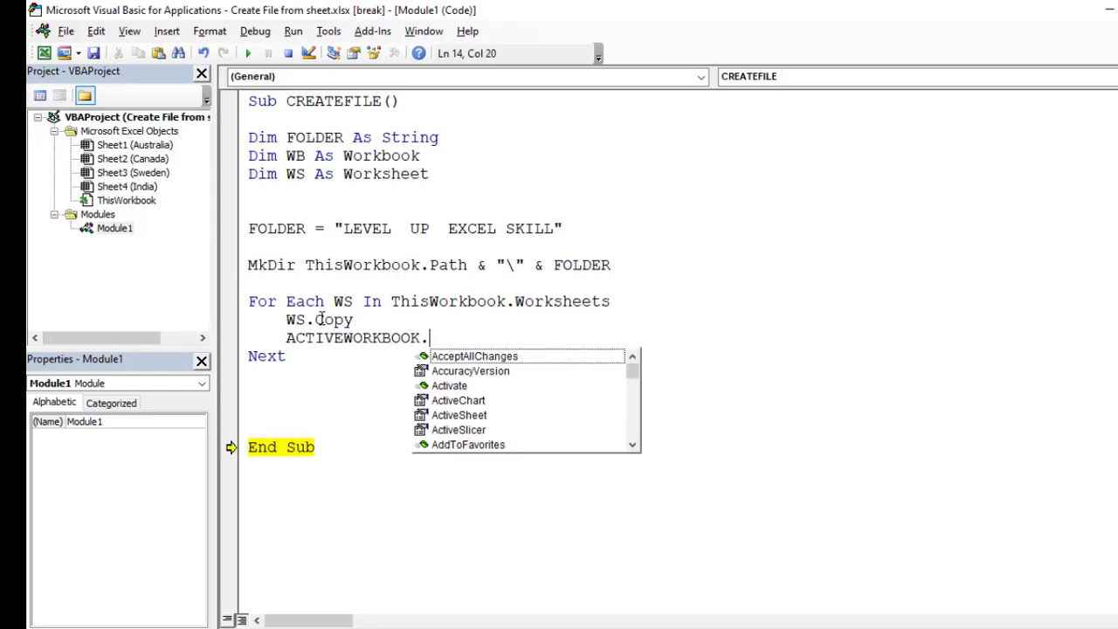
text(SAVE)
key(Down)
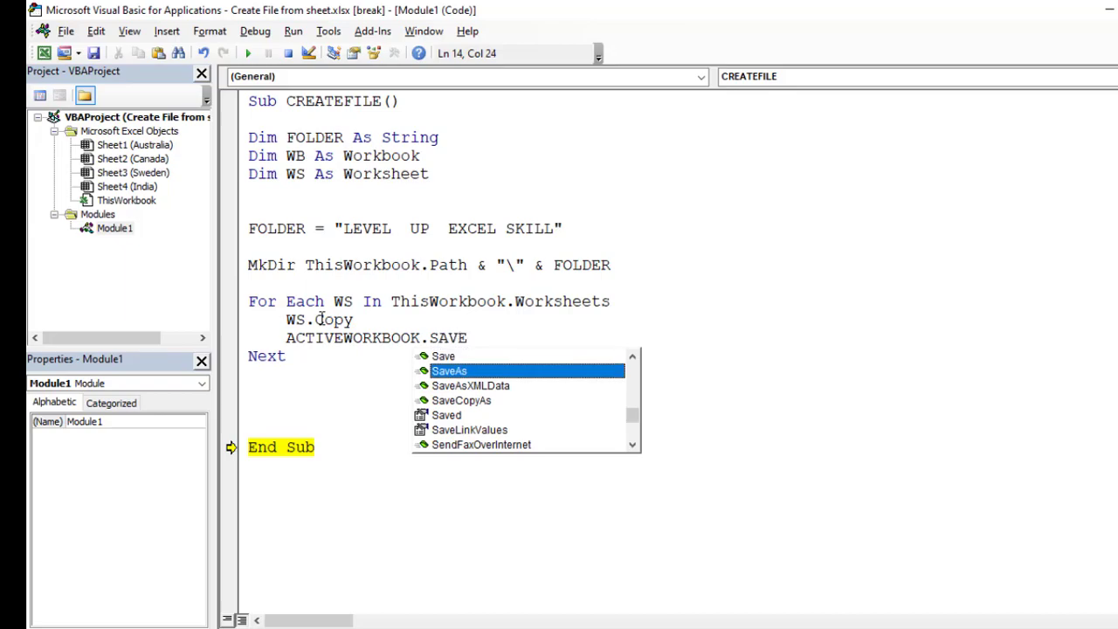
key(Tab)
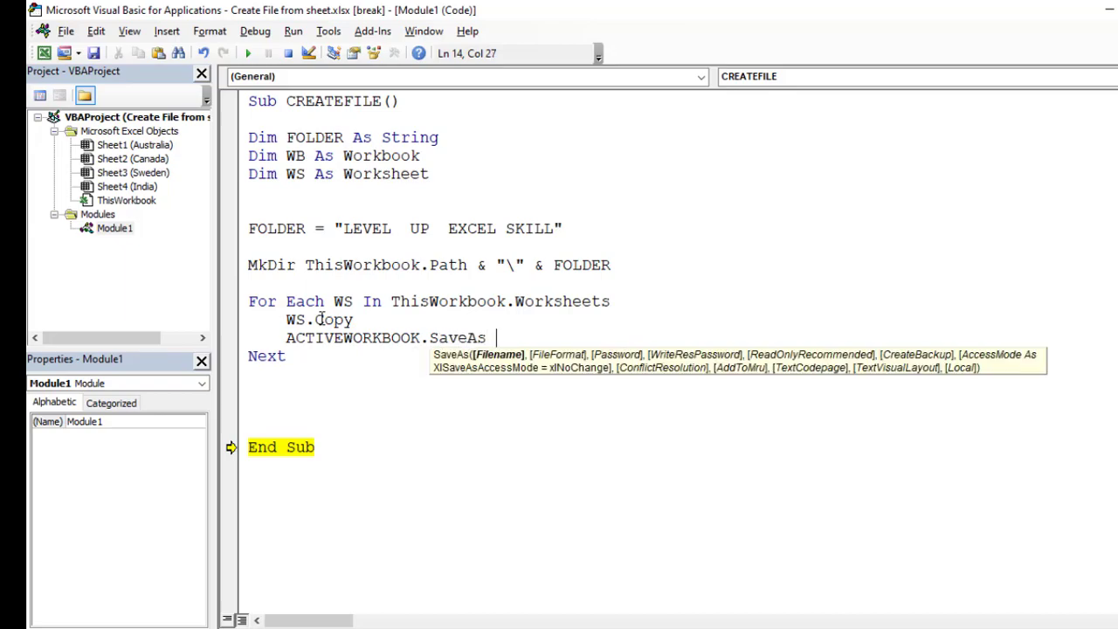
text(THISWORKBO)
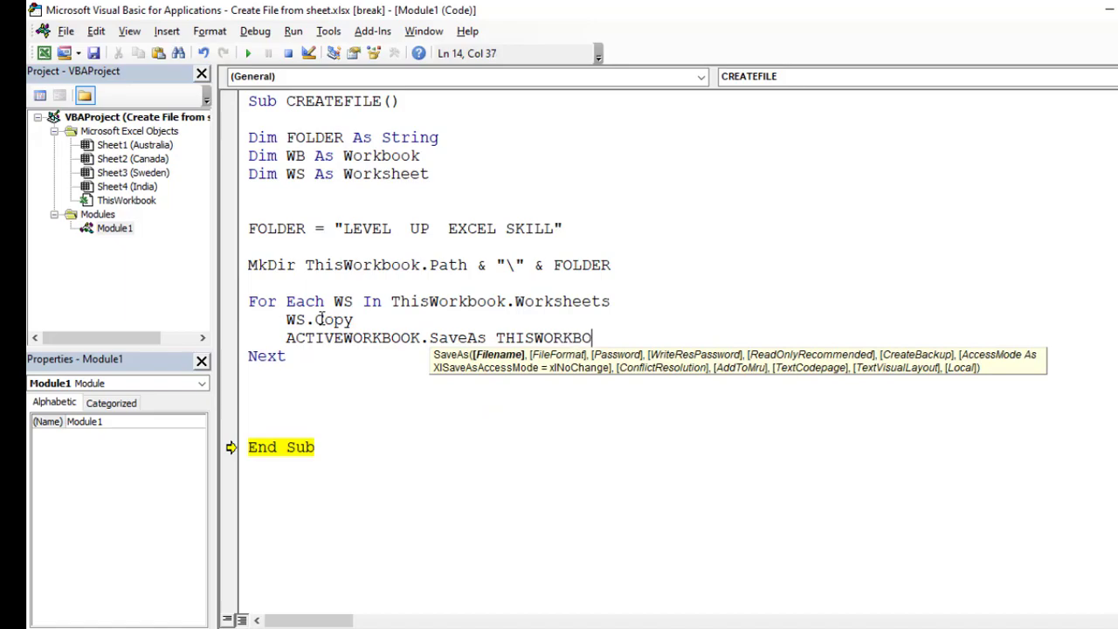
text(OK.PATH)
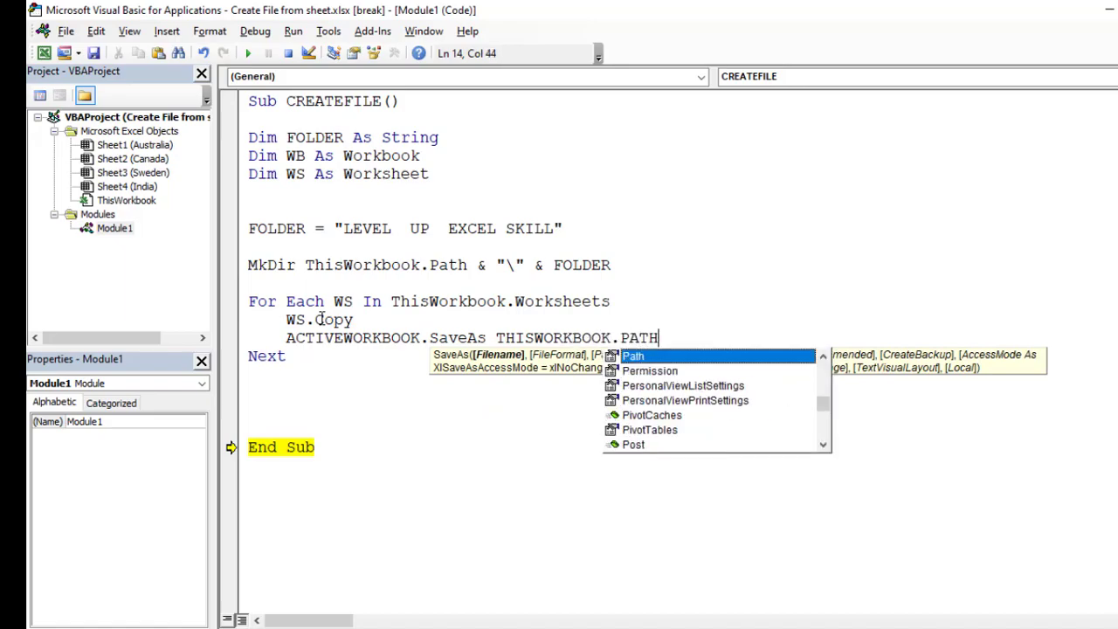
key(Tab)
text(&)
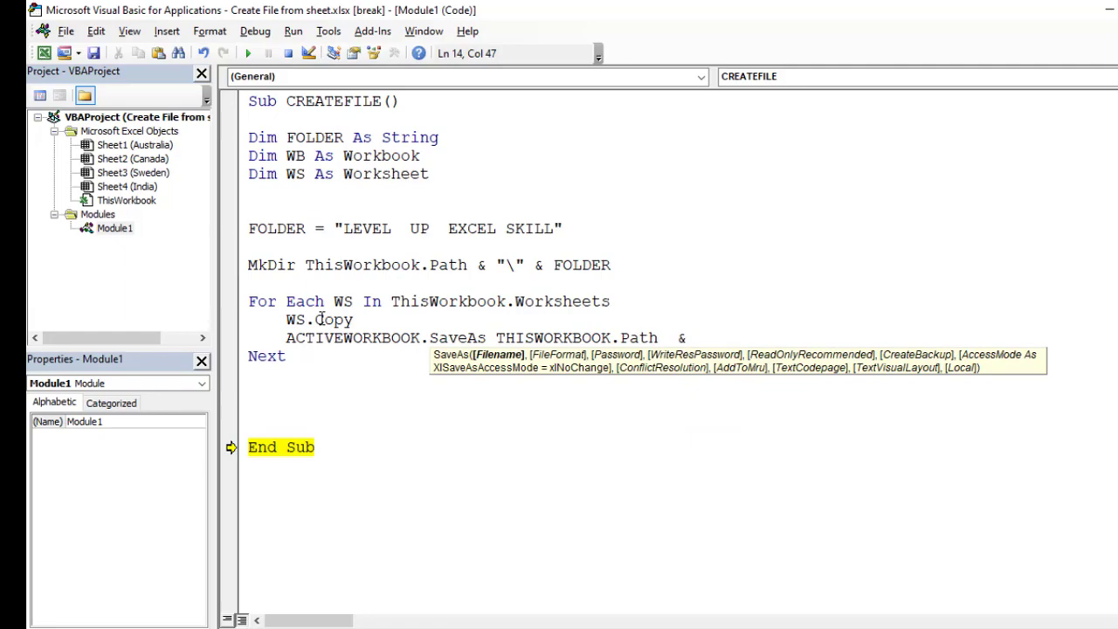
text(\)
key(BackSpace)
key(BackSpace)
text("\")
key(Left)
key(Right)
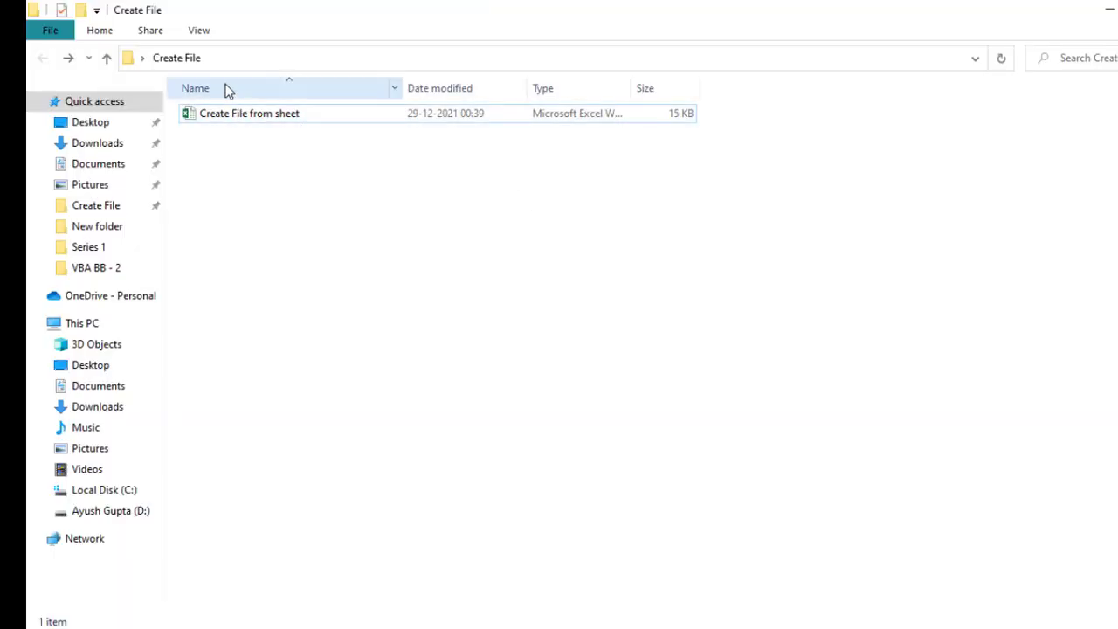
click(256, 61)
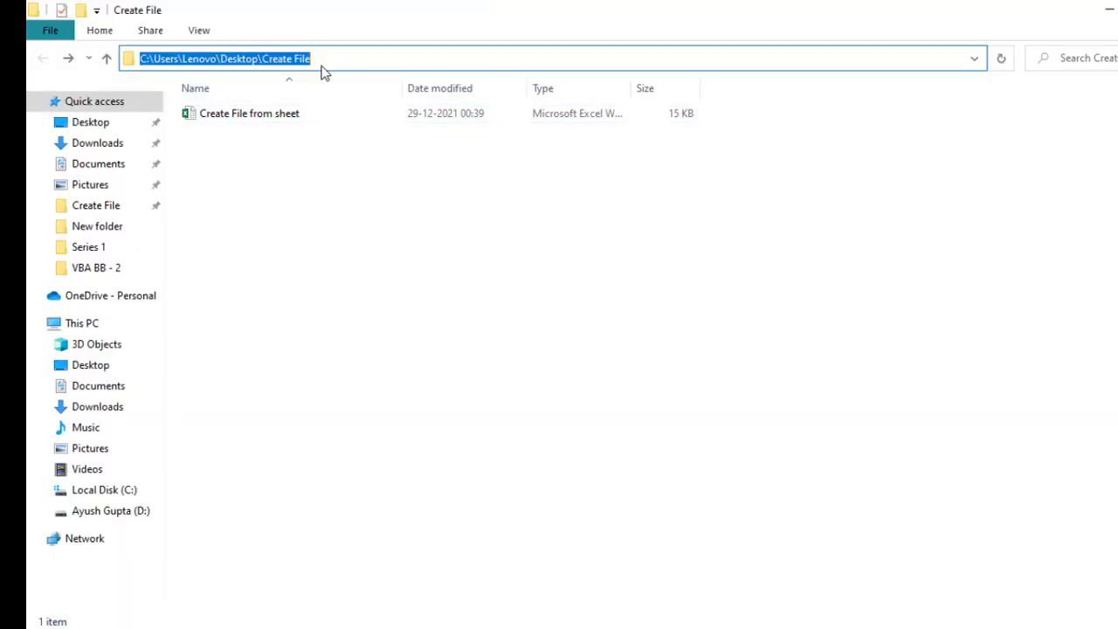
click(325, 58)
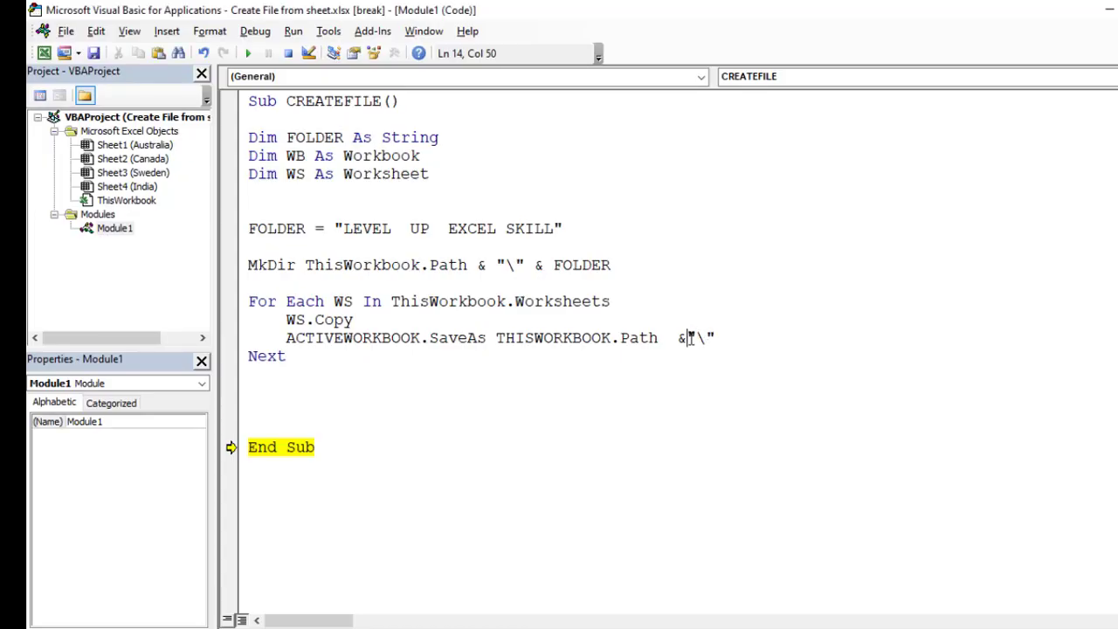
Append & FOLDER & '\' & WS.Name & '.XLSX' to the SaveAs filename
click(688, 339)
click(747, 337)
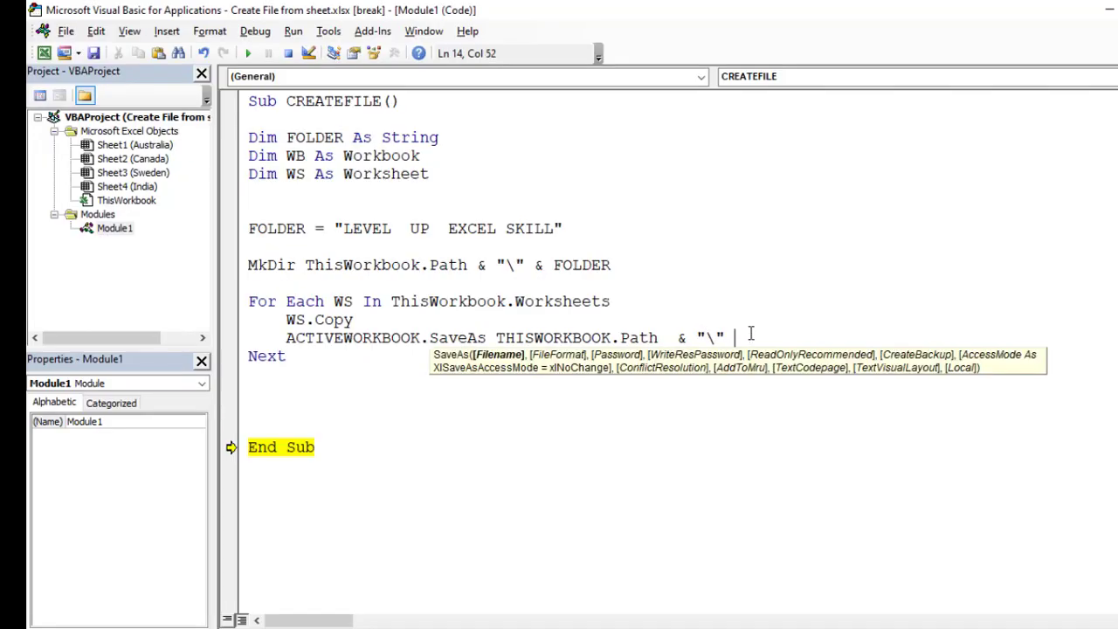
text(&)
text( FO)
text(LDER  )
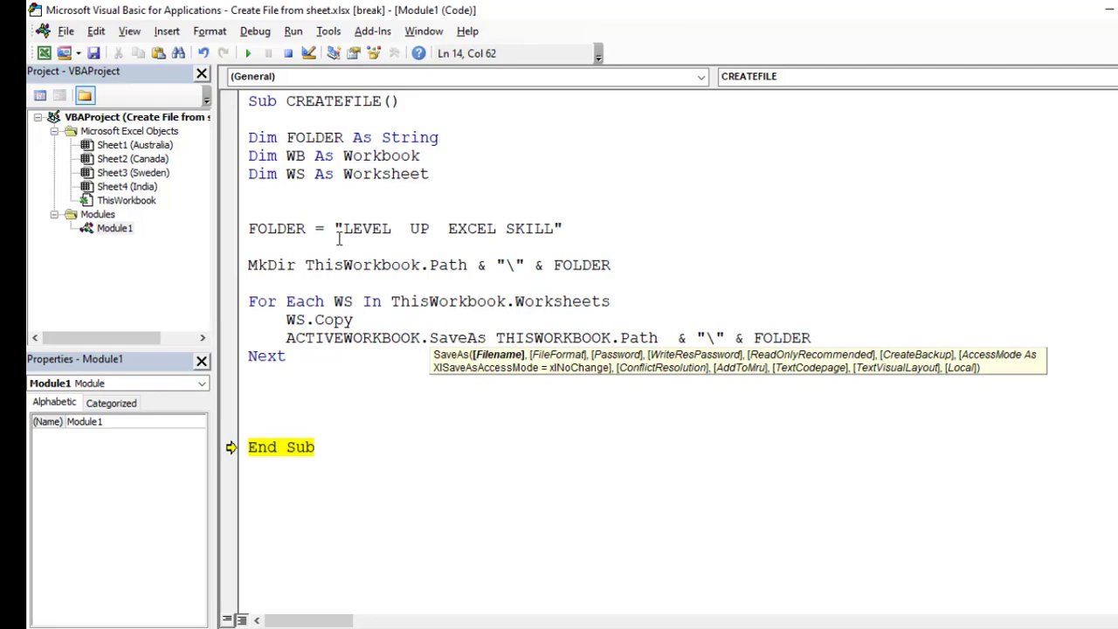
text(&)
text(")
text(\)
text(")
text(WS.N)
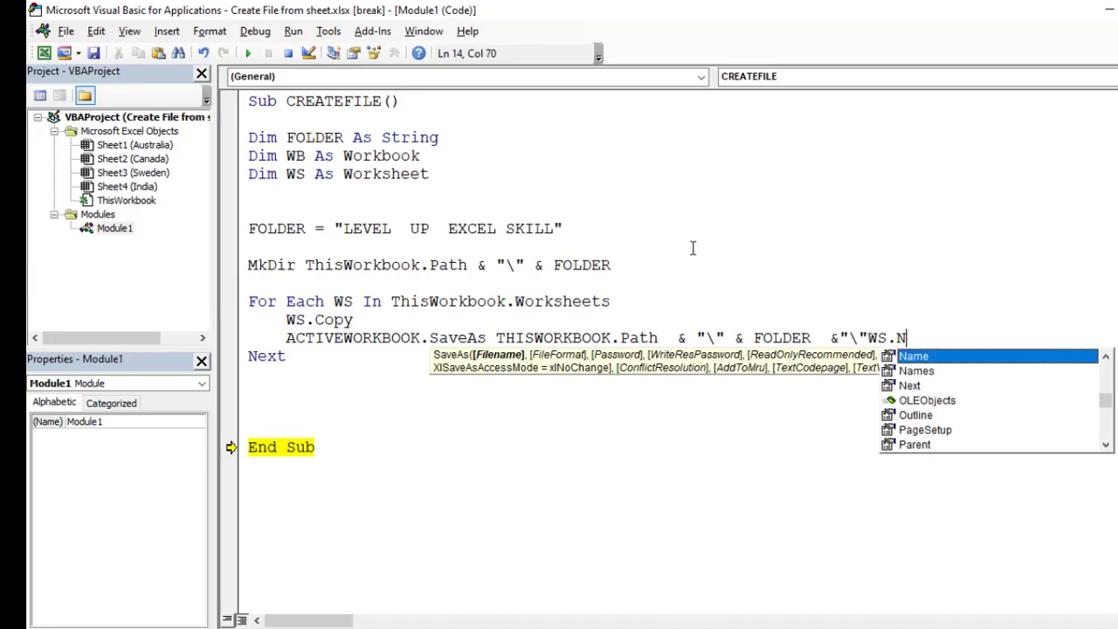
text(AME)
key(Tab)
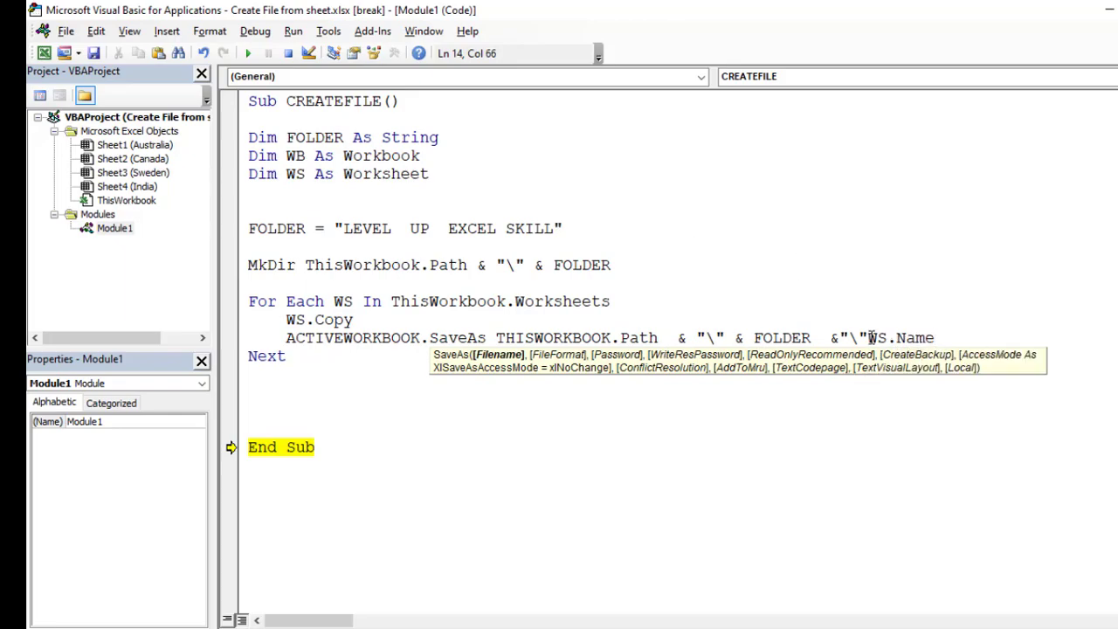
text(&)
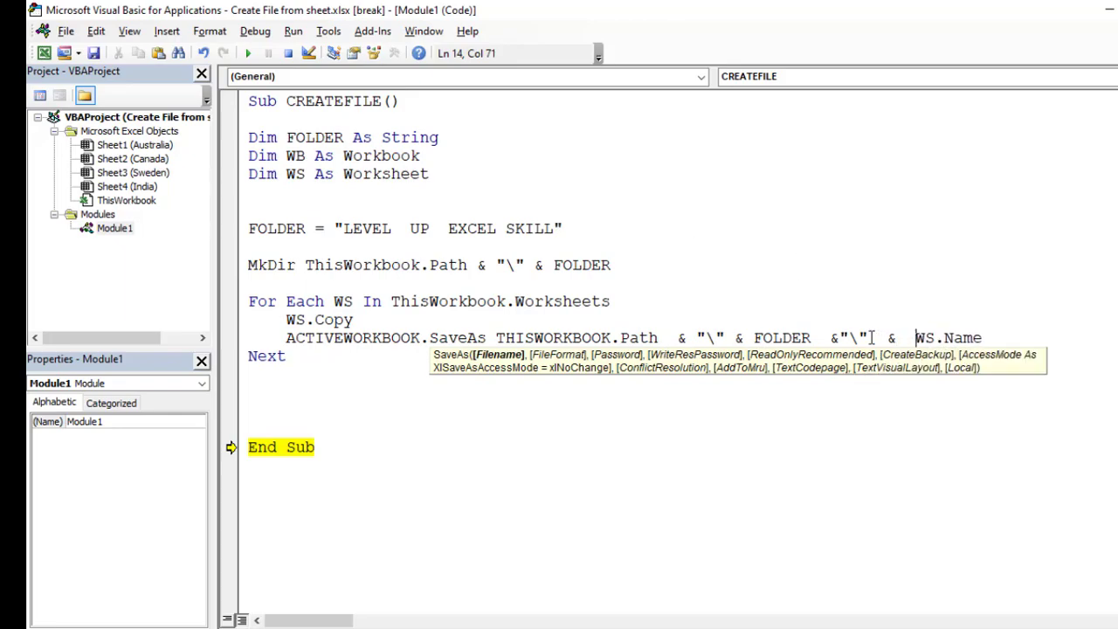
click(1031, 338)
text(&")
text(.XLSX)
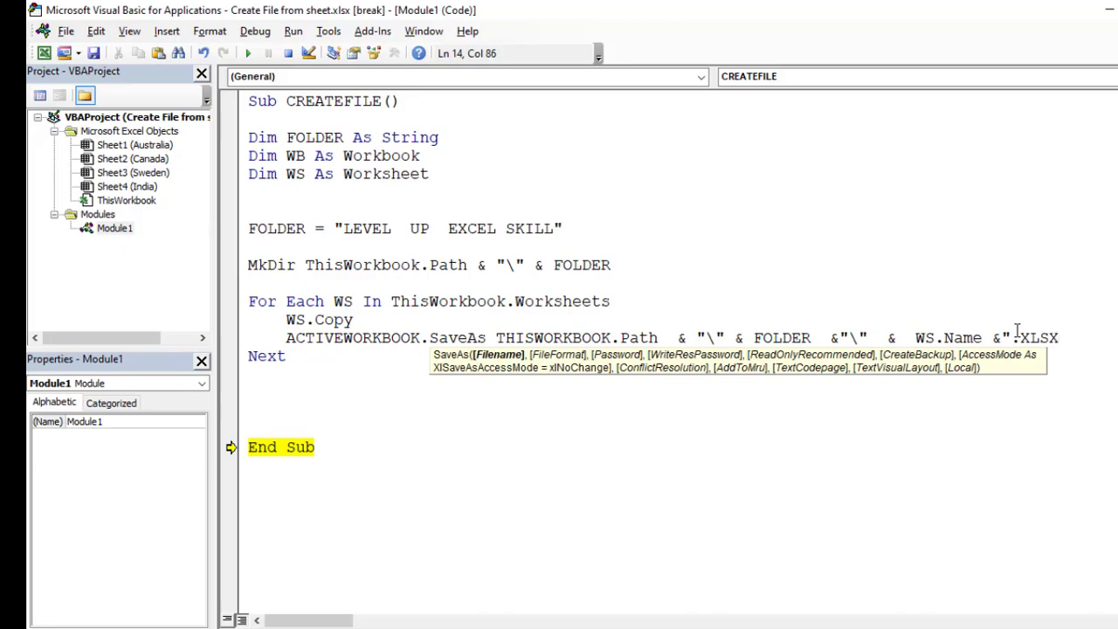
text(")
key(Return)
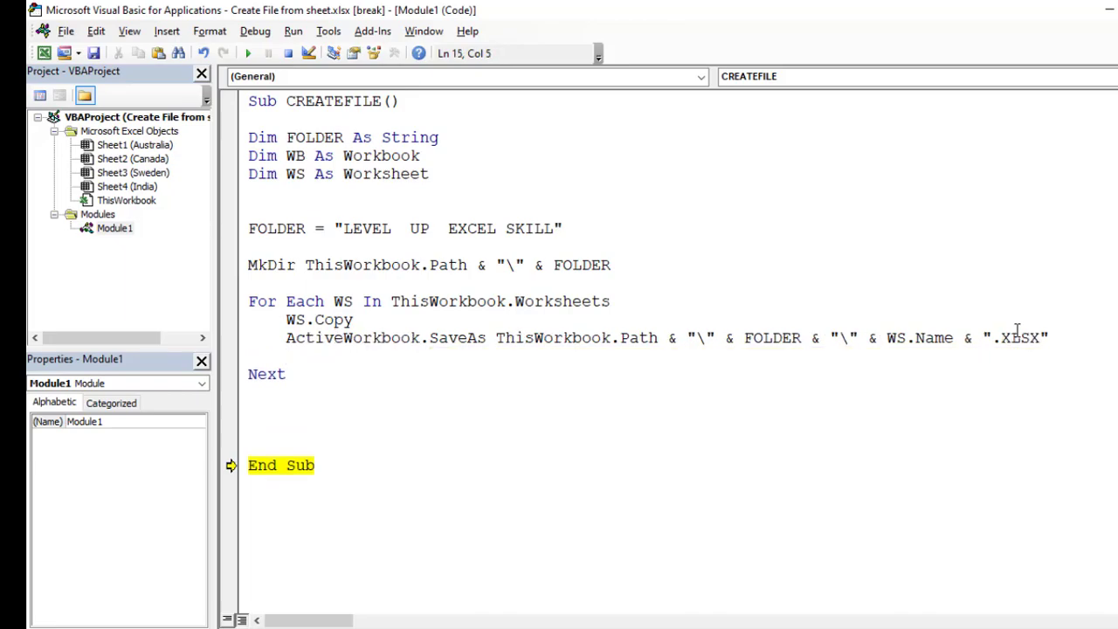
Add Application.DisplayAlerts = False and ActiveWorkbook.Close after SaveAs
text(APPLI)
text(CATION.DIS)
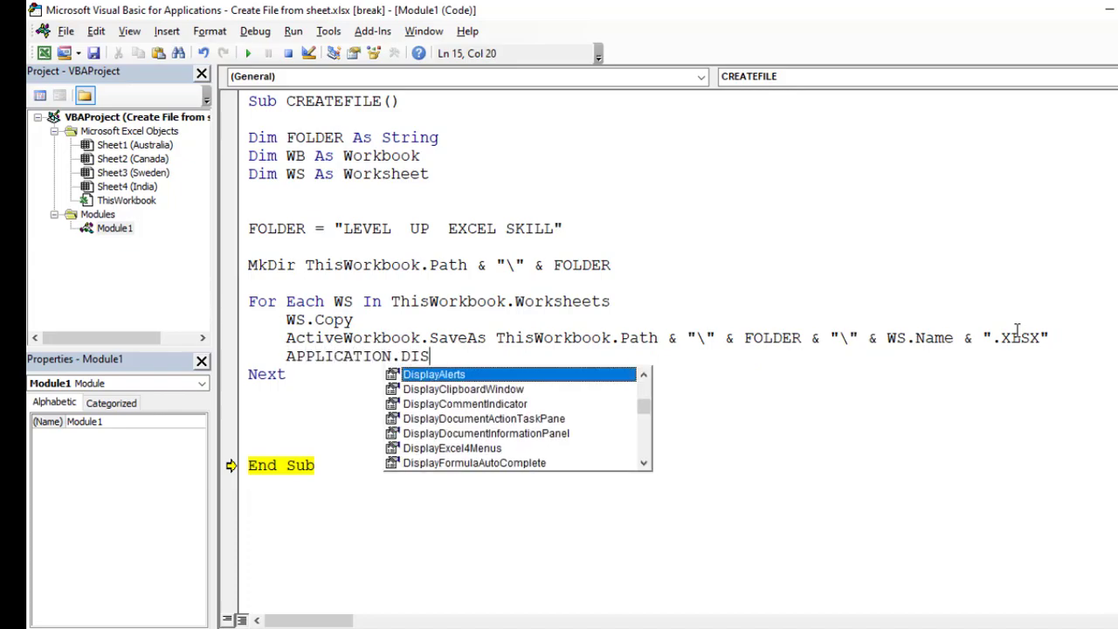
key(Tab)
text(=FALSE)
key(Return)
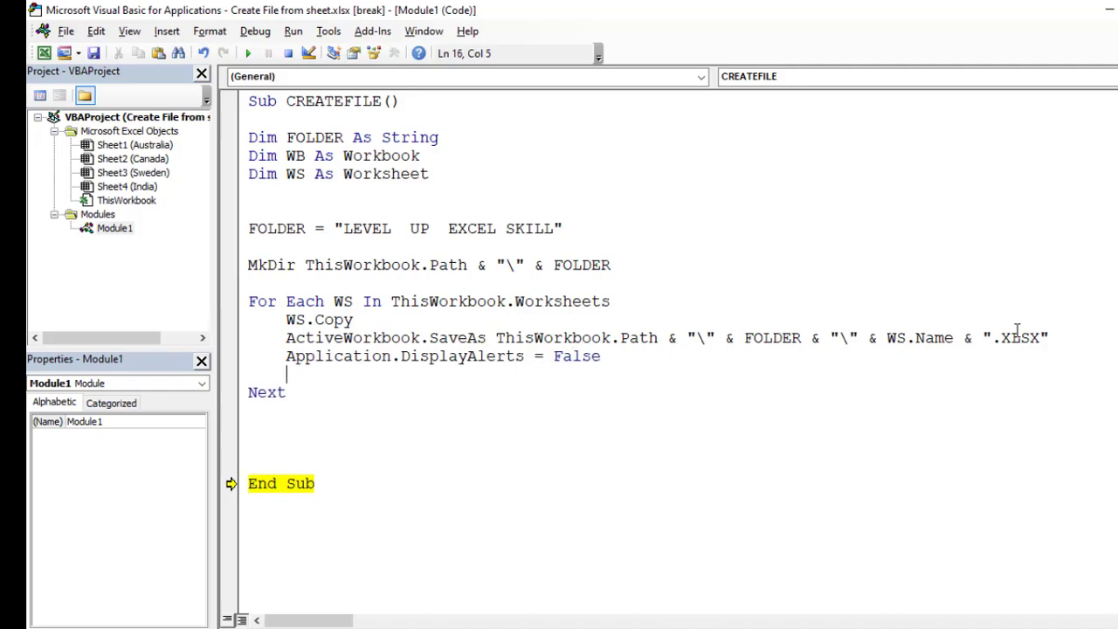
text(WS.)
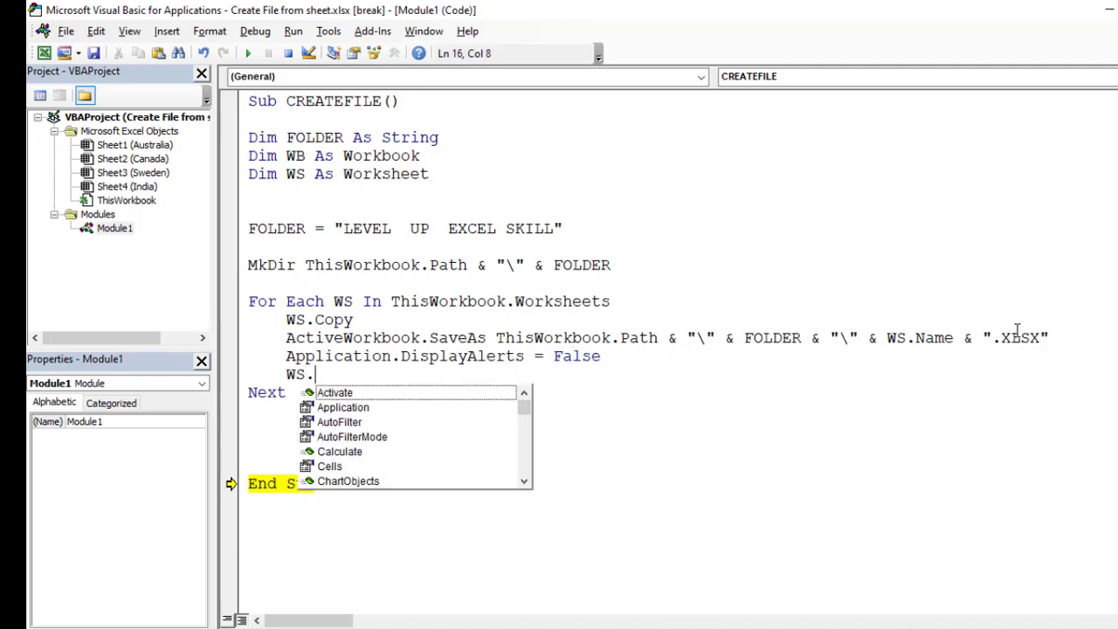
key(BackSpace)
key(BackSpace)
key(BackSpace)
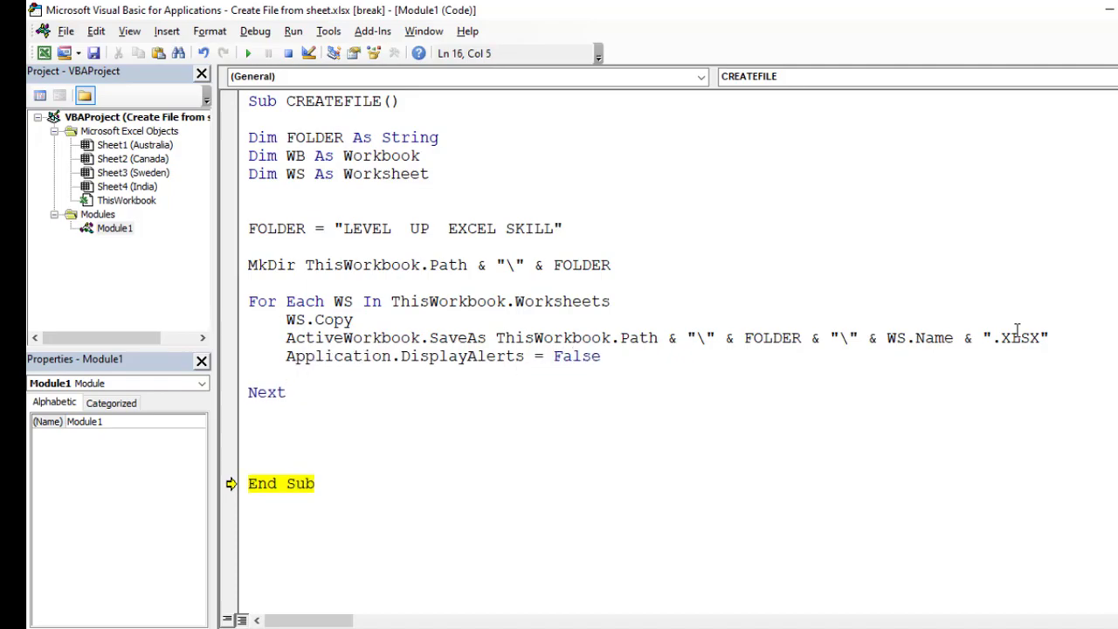
text(ACTIVE)
text(WORKBOOK.CL)
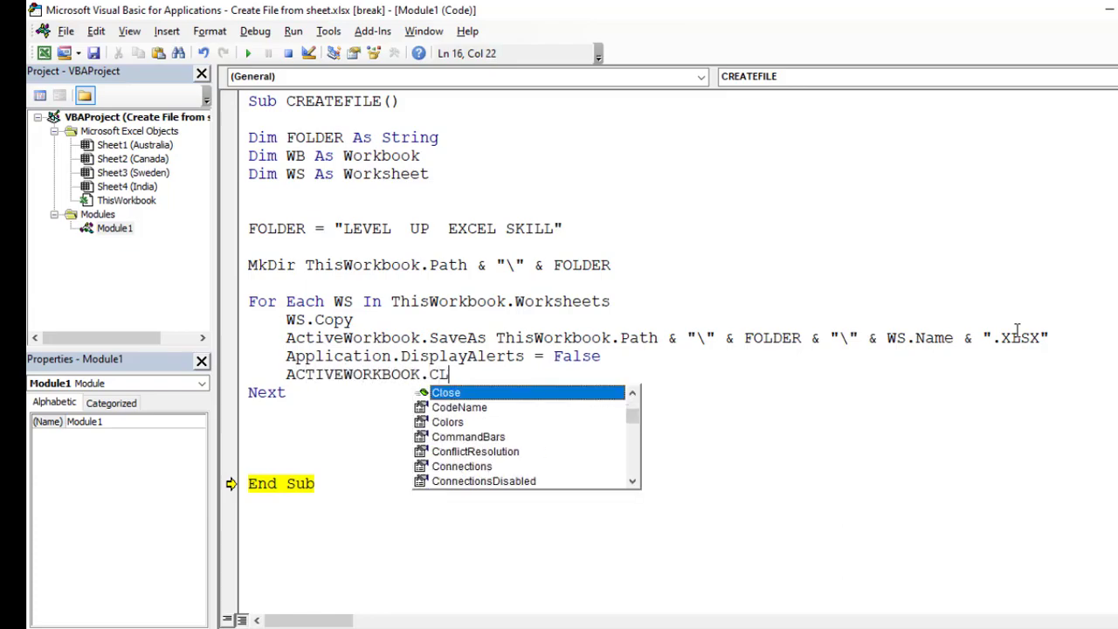
text(OSE)
key(Return)
Add Application.DisplayAlerts = True to restore alerts and return to the workbook
text(APPLI)
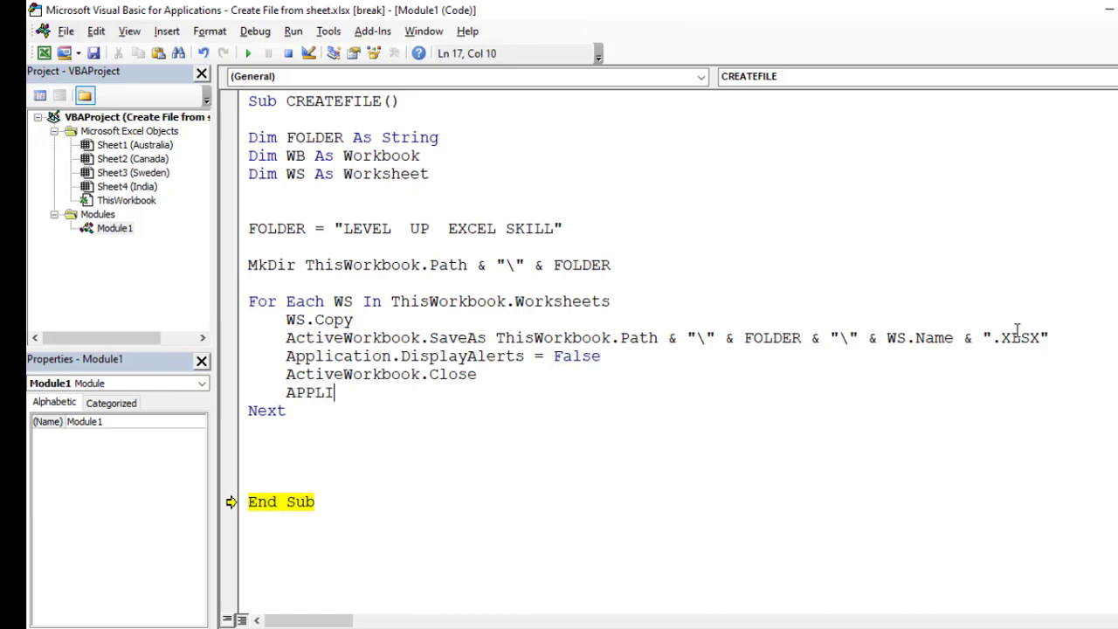
text(CATION.DISH)
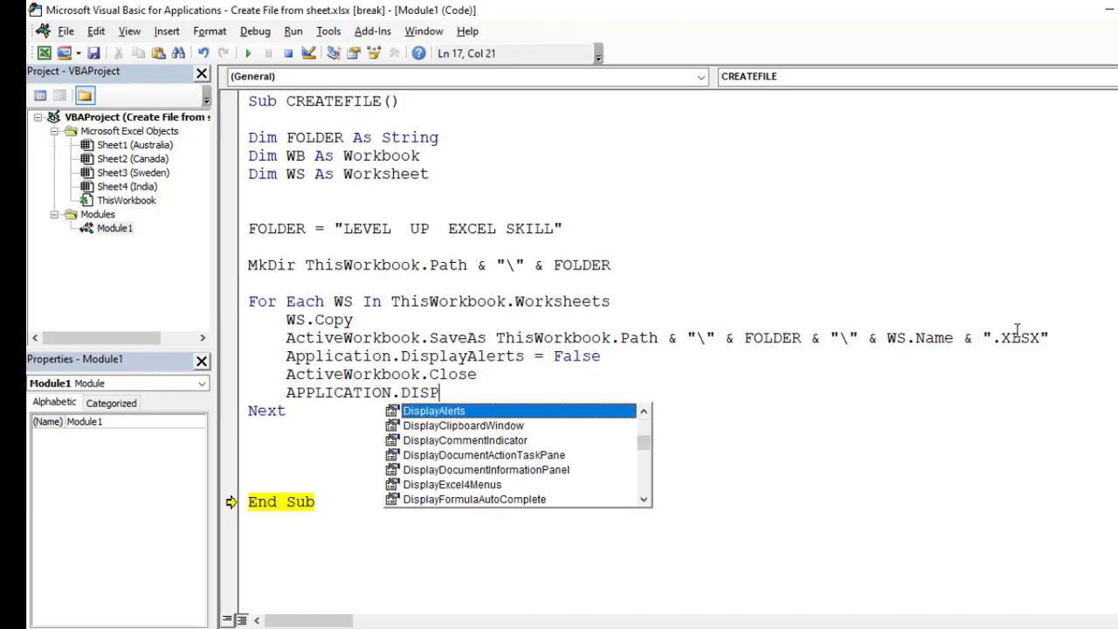
key(Tab)
text(=TRUE)
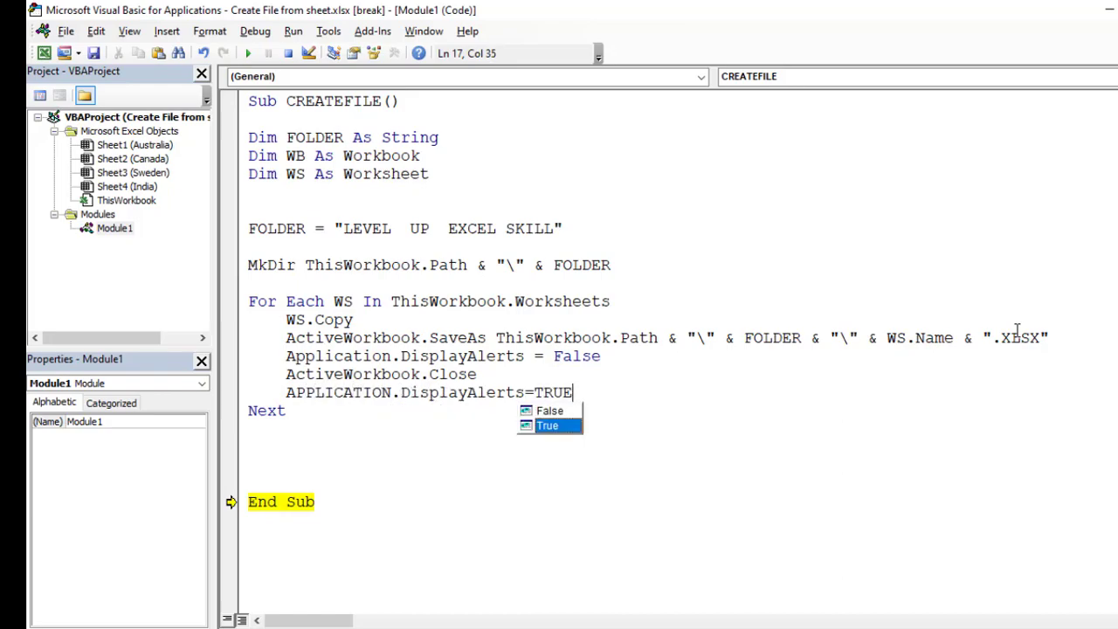
key(Tab)
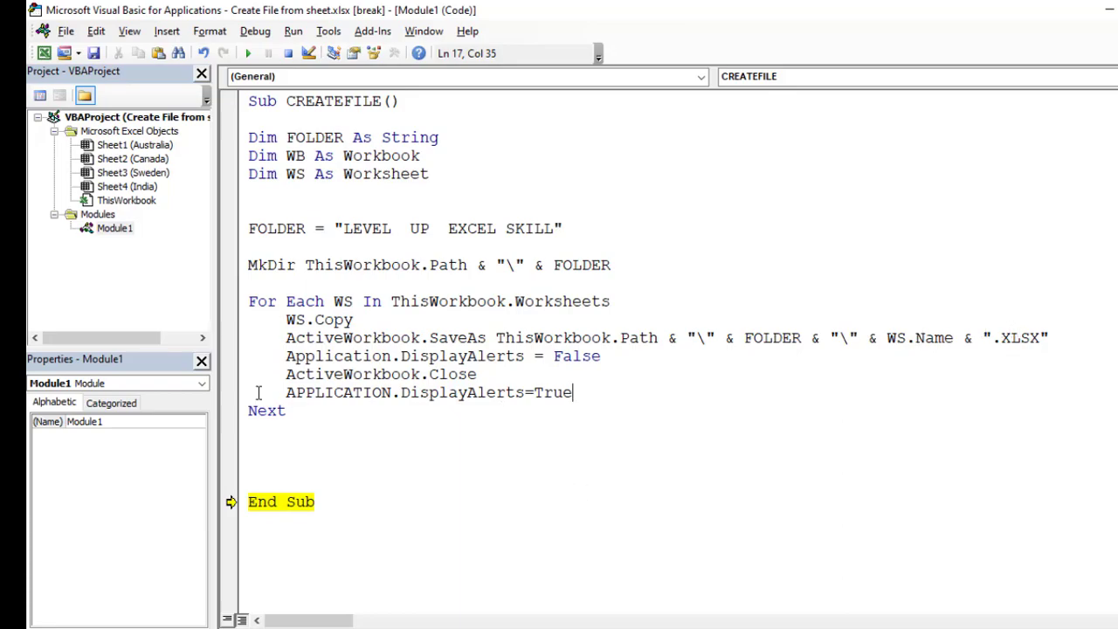
click(269, 427)
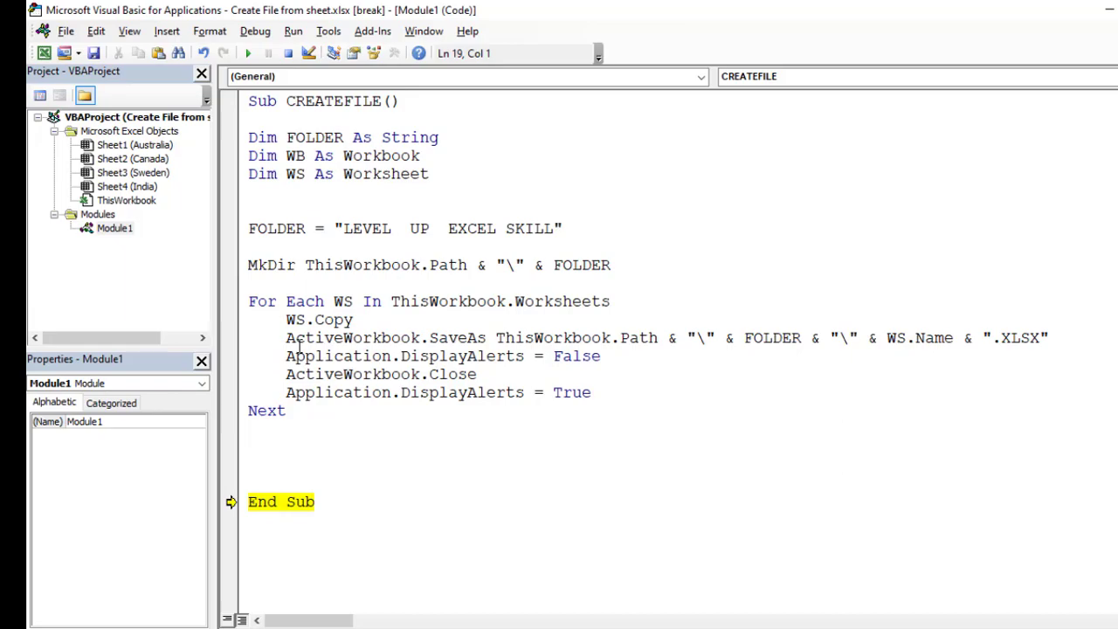
key(alt+Tab)
key(alt+Tab)
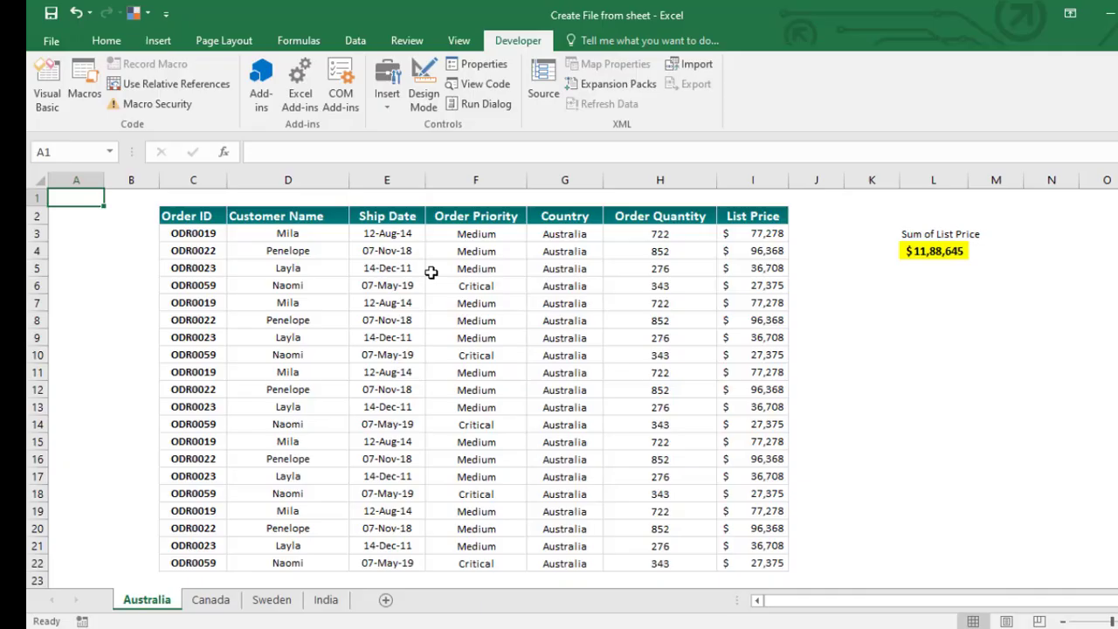
Switch from the order data sheets back to the Visual Basic editor, where CREATEFILE is paused at End Sub
click(428, 268)
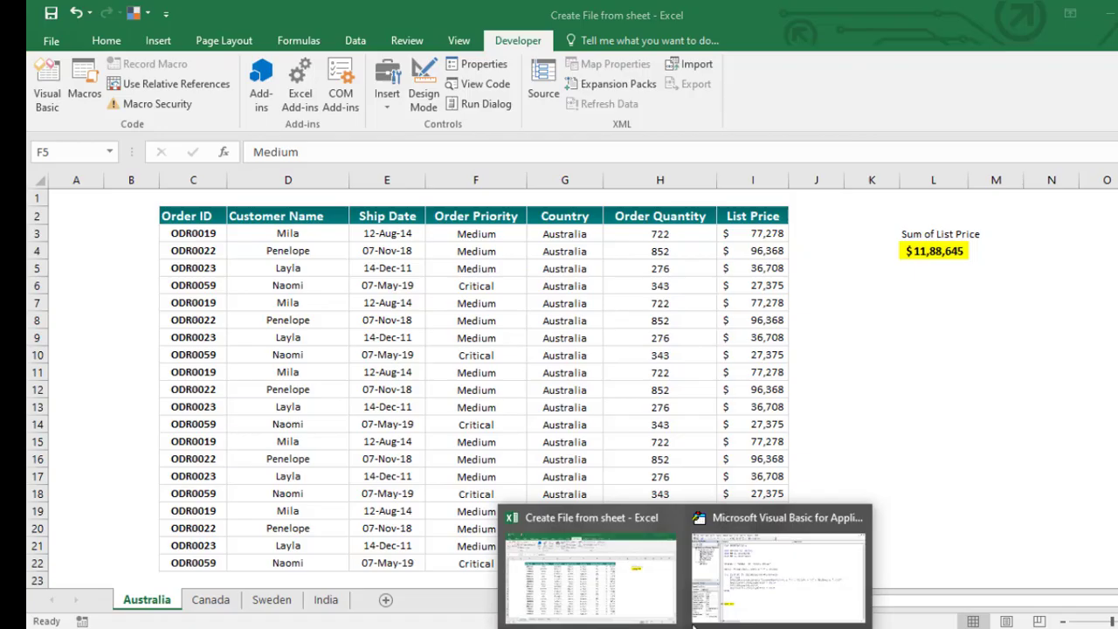
click(769, 568)
Restart CREATEFILE line by line with a breakpoint on Next, stepping through the SaveAs line
click(284, 54)
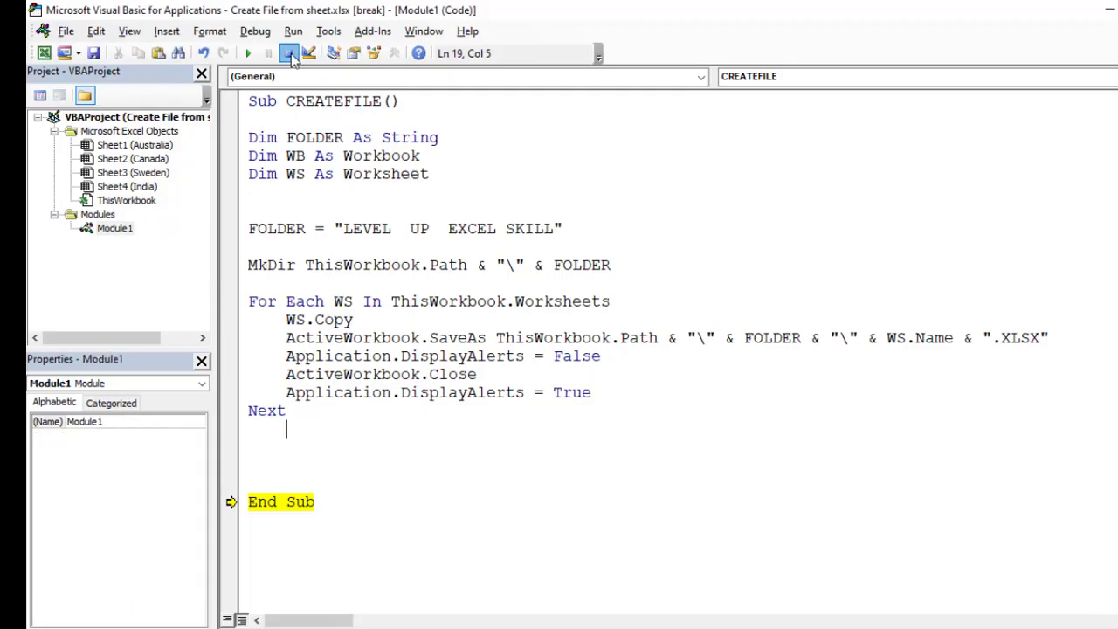
click(337, 360)
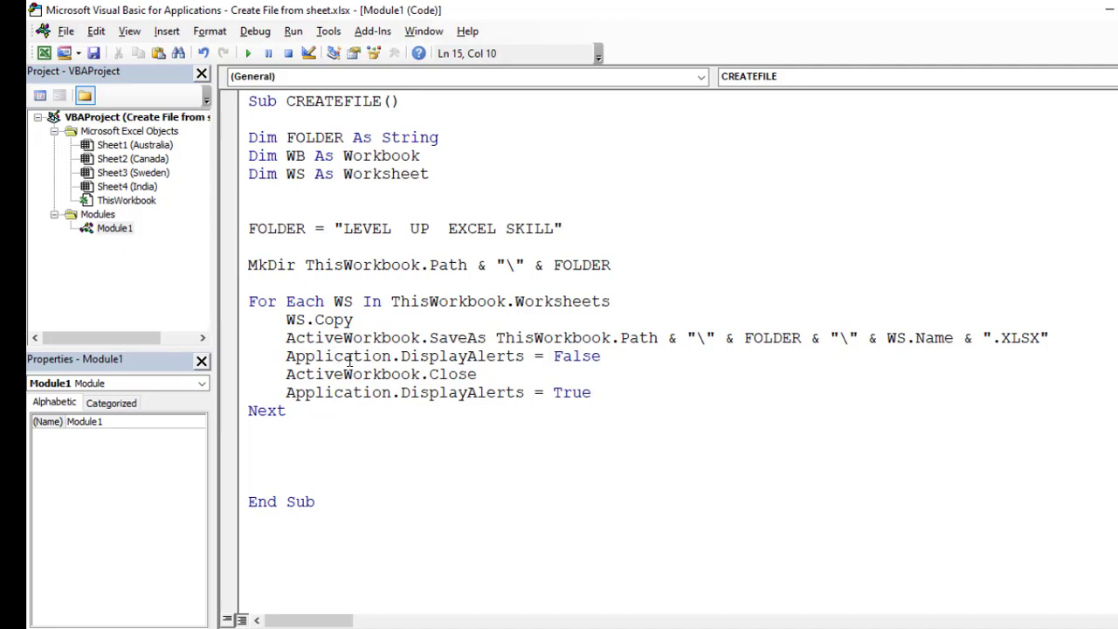
key(F8)
key(F8)
key(F8)
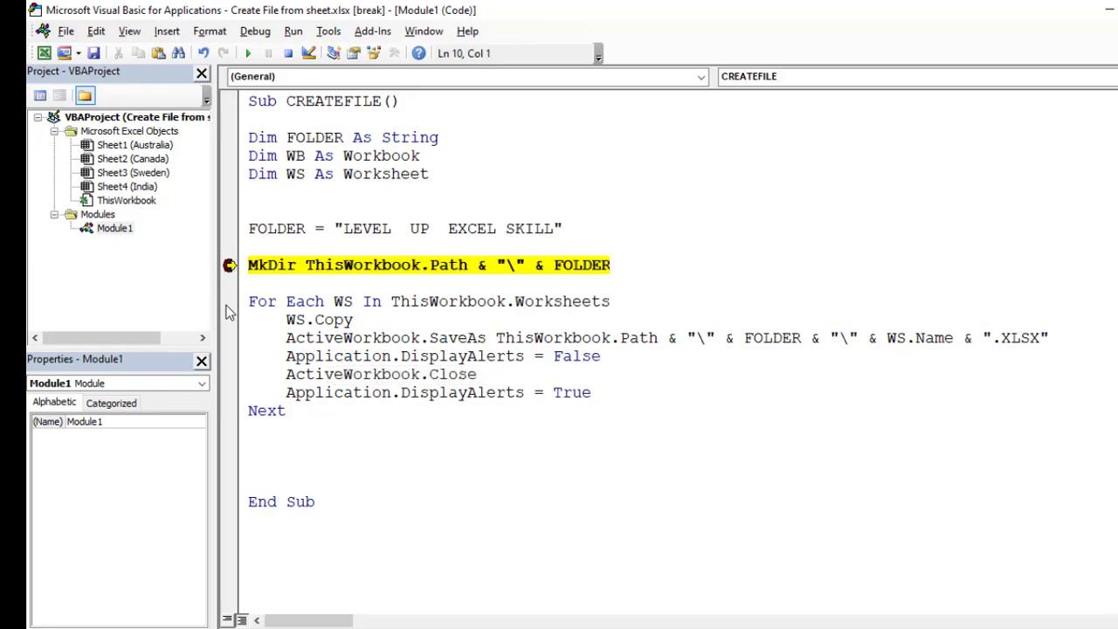
click(236, 410)
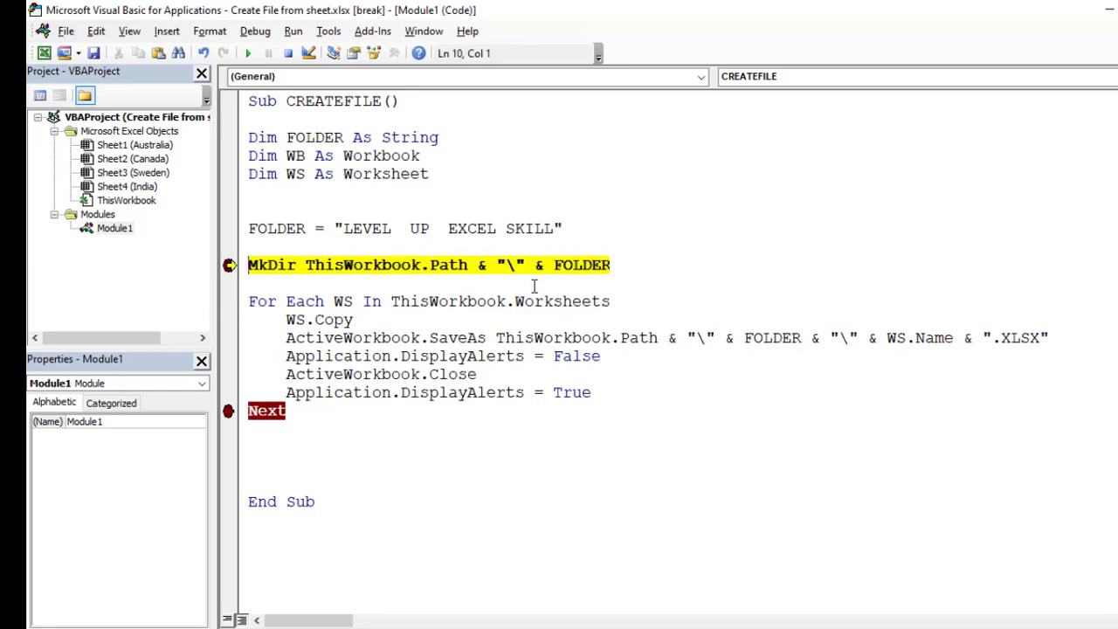
key(F8)
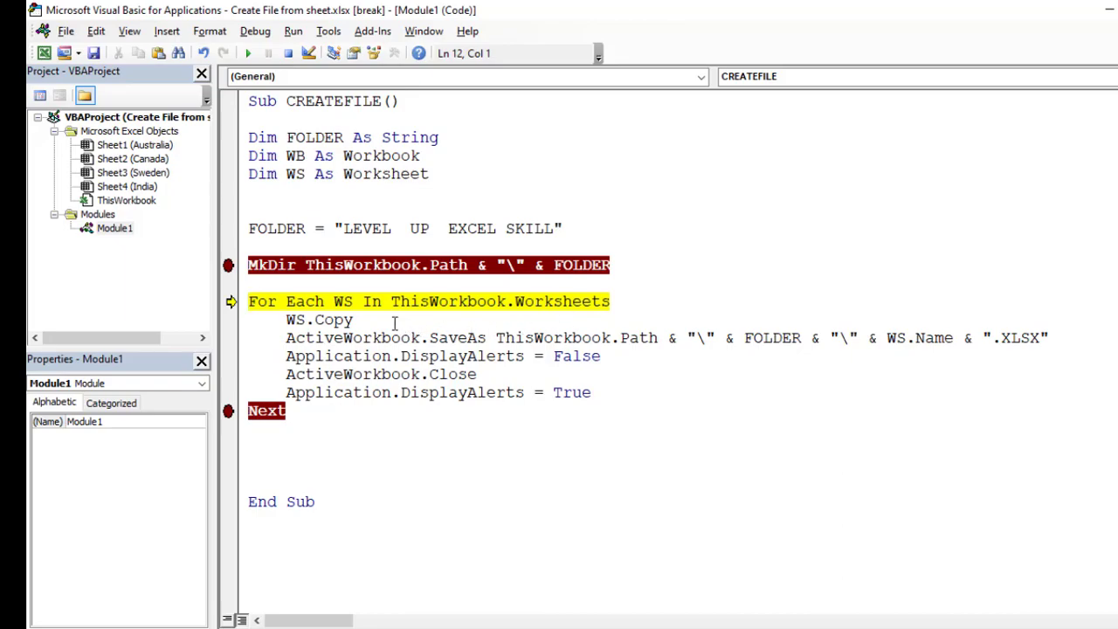
key(F8)
key(F8)
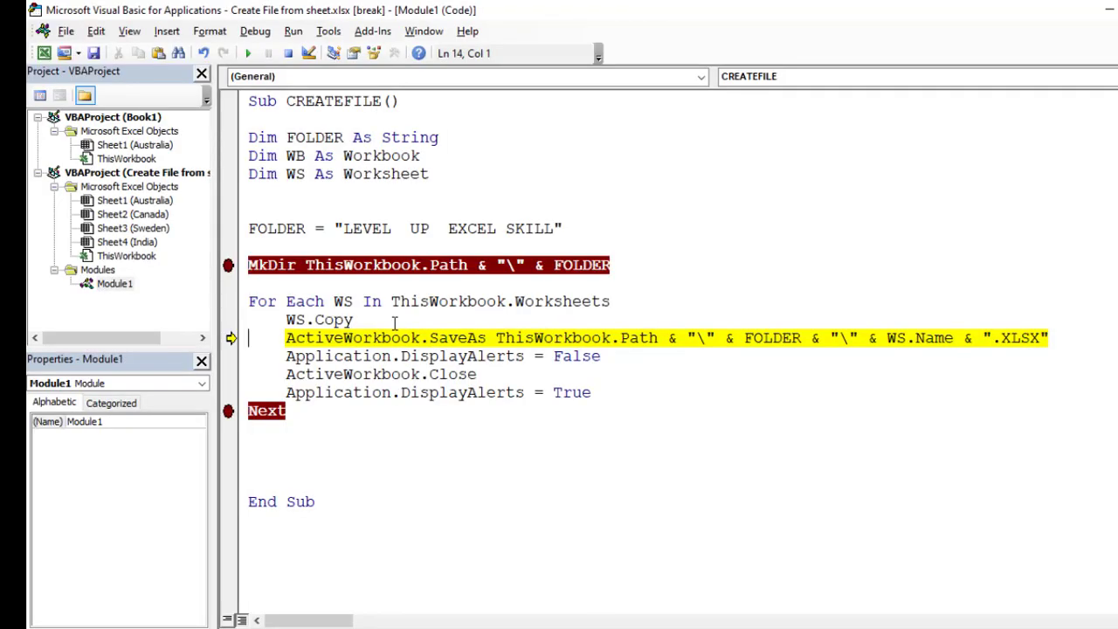
key(F8)
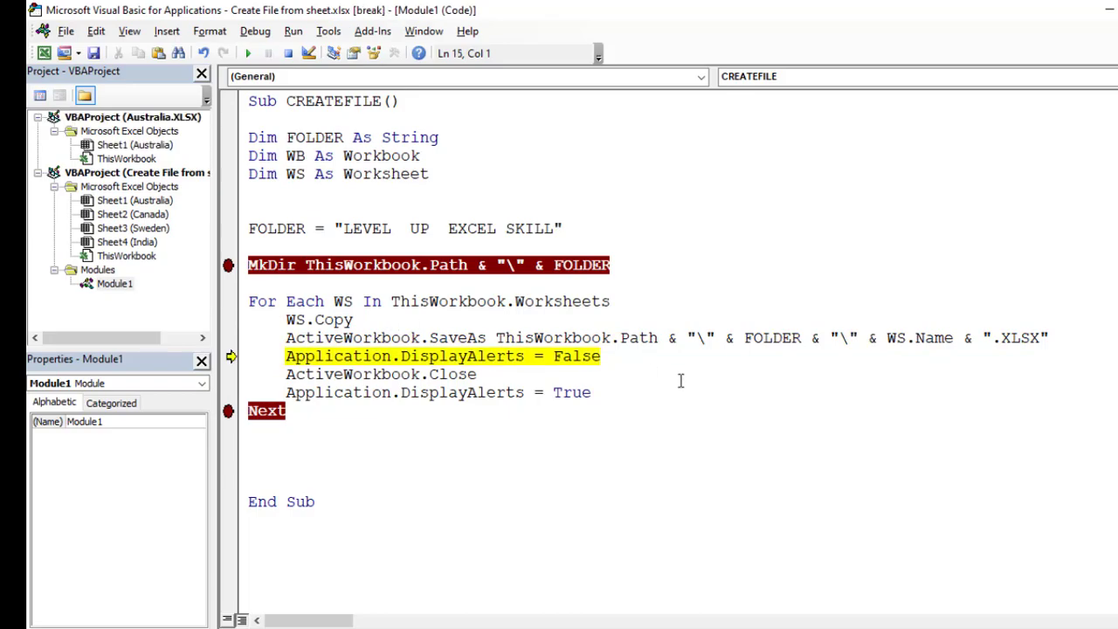
Replace the MkDir and Next breakpoints with one on End Sub, then resume the macro
mouse_move(599, 339)
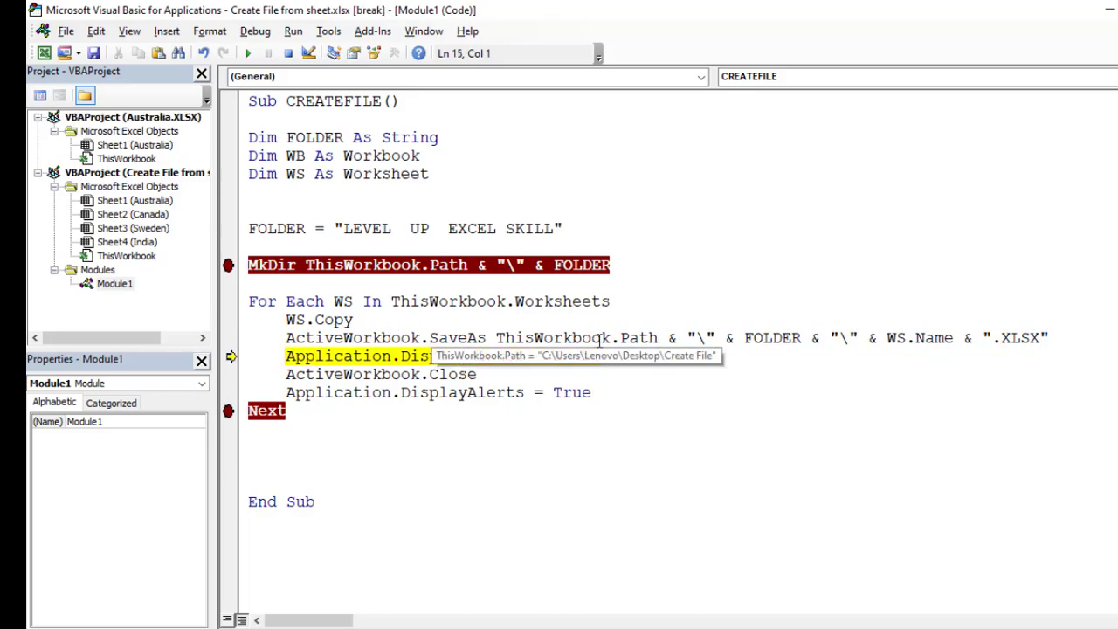
mouse_move(757, 339)
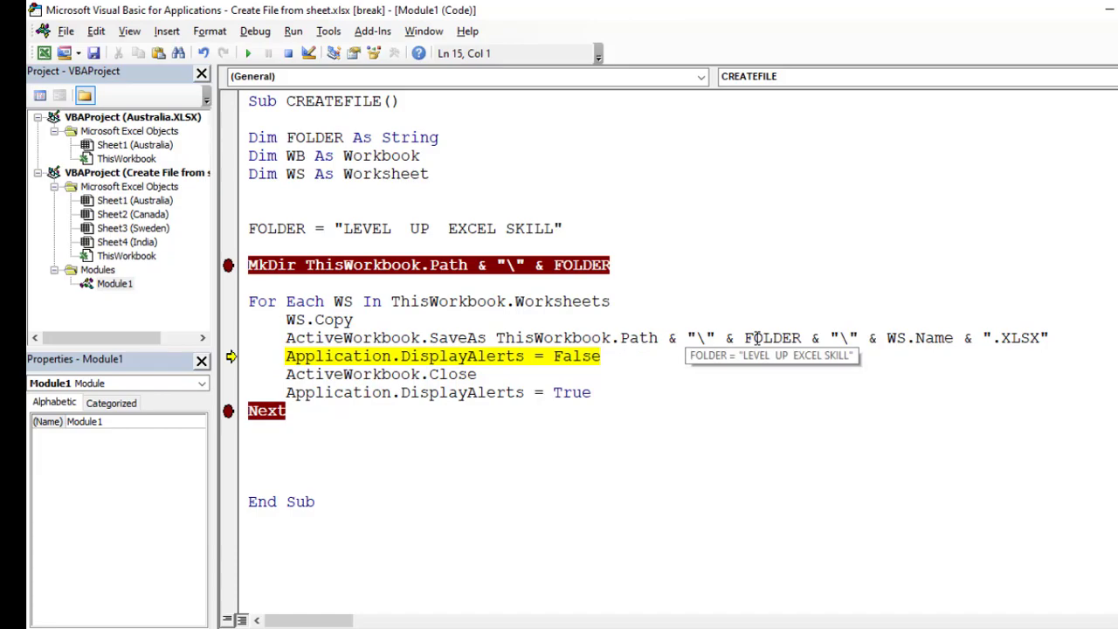
mouse_move(910, 339)
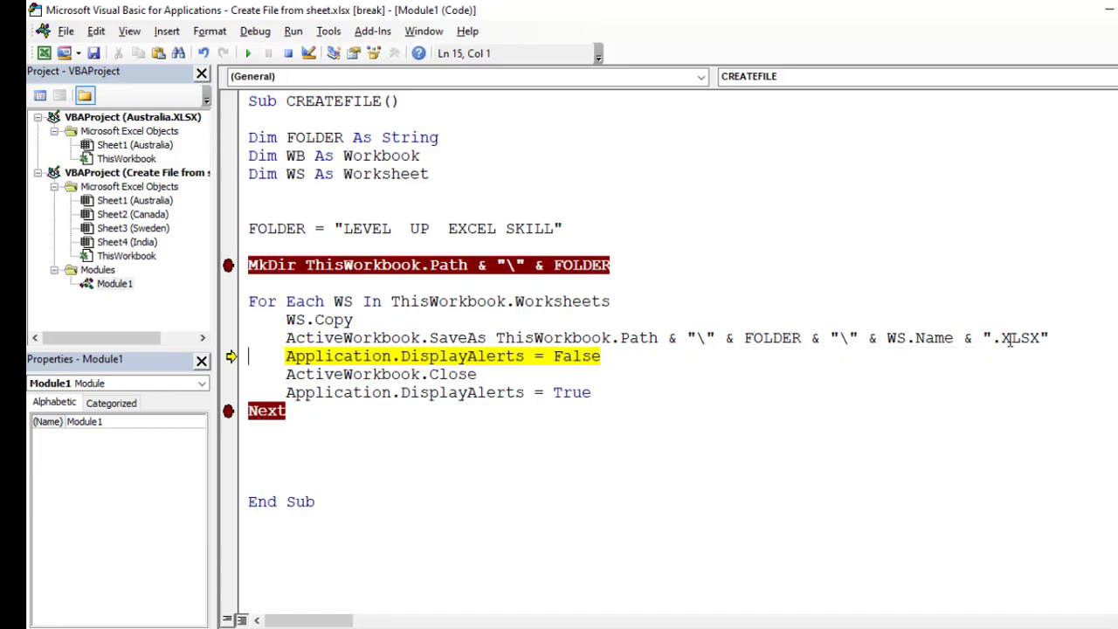
click(228, 266)
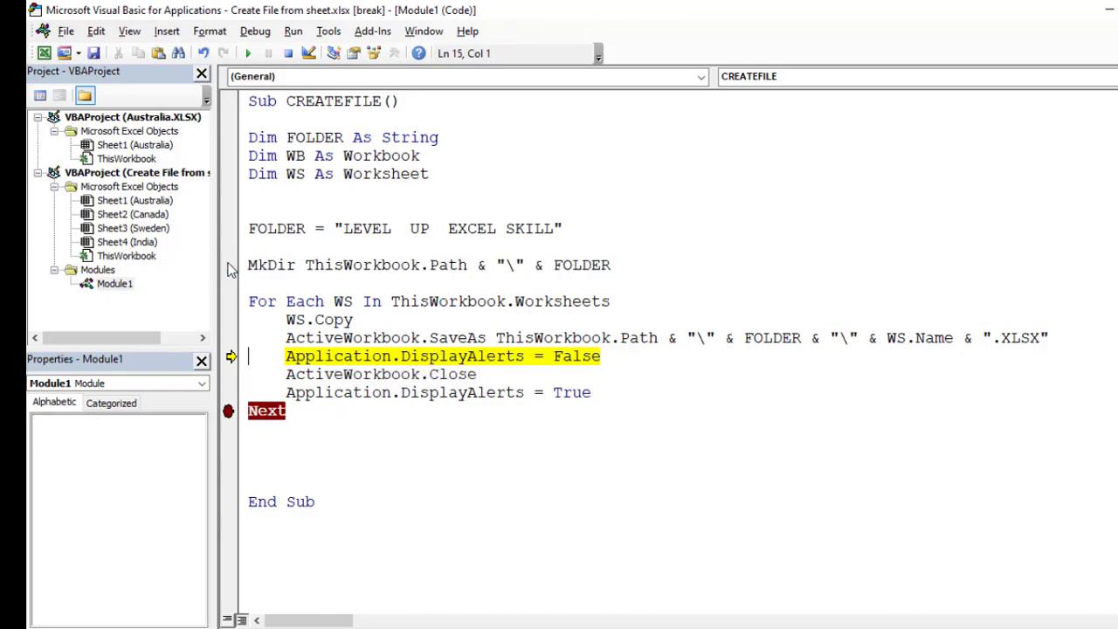
click(228, 410)
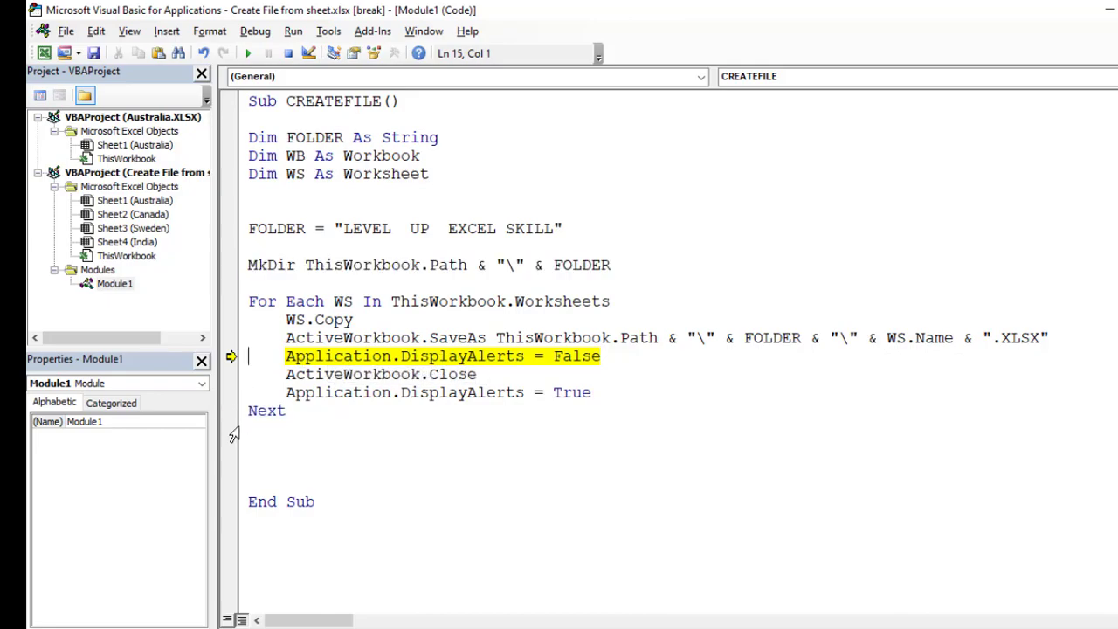
click(232, 505)
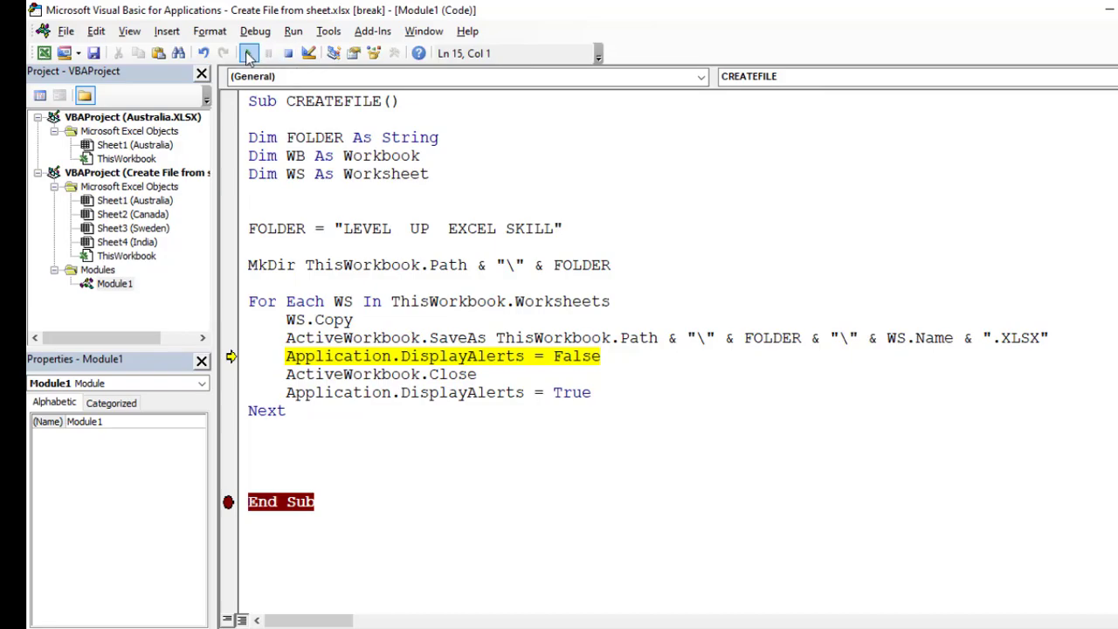
click(249, 54)
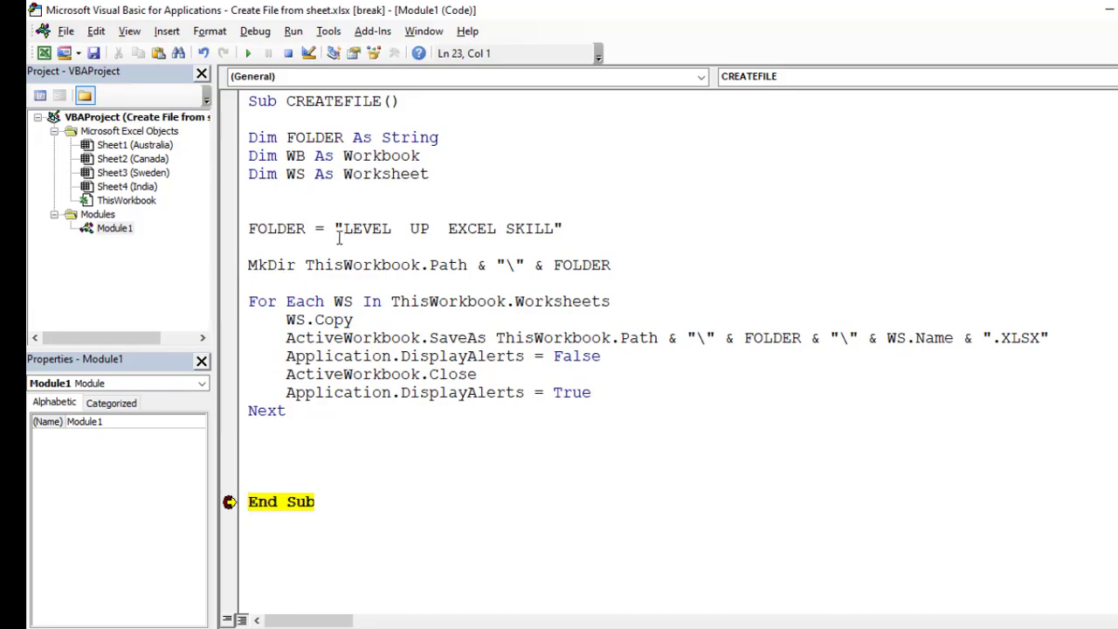
Insert Application.ScreenUpdating = False right after the Dim declarations in CREATEFILE
click(270, 242)
click(265, 208)
text(APPLICAT)
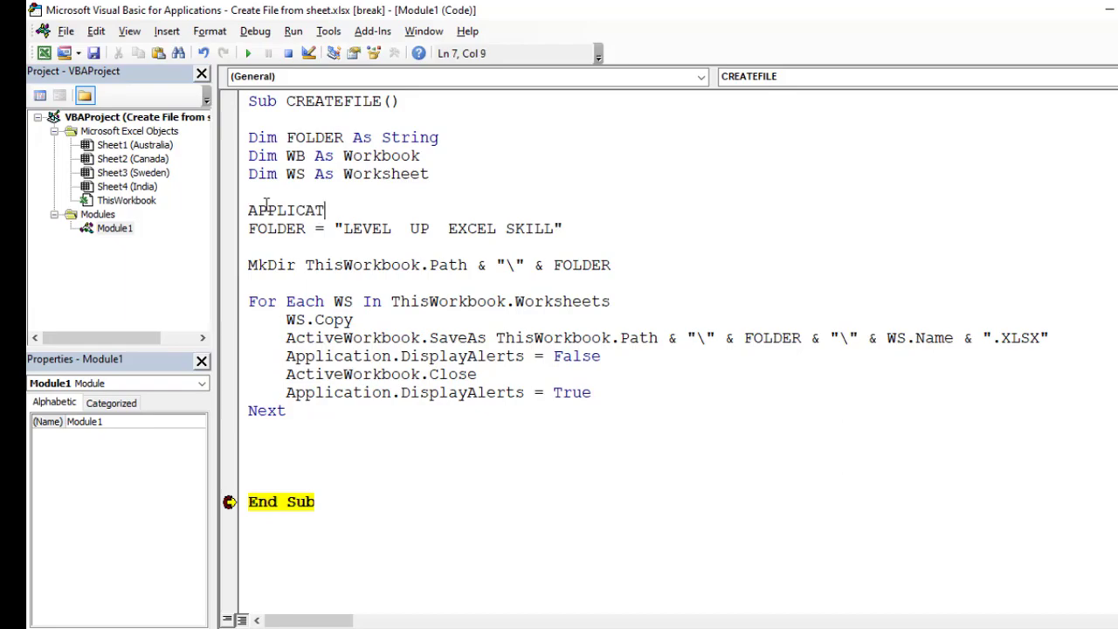
text(ION.SCR)
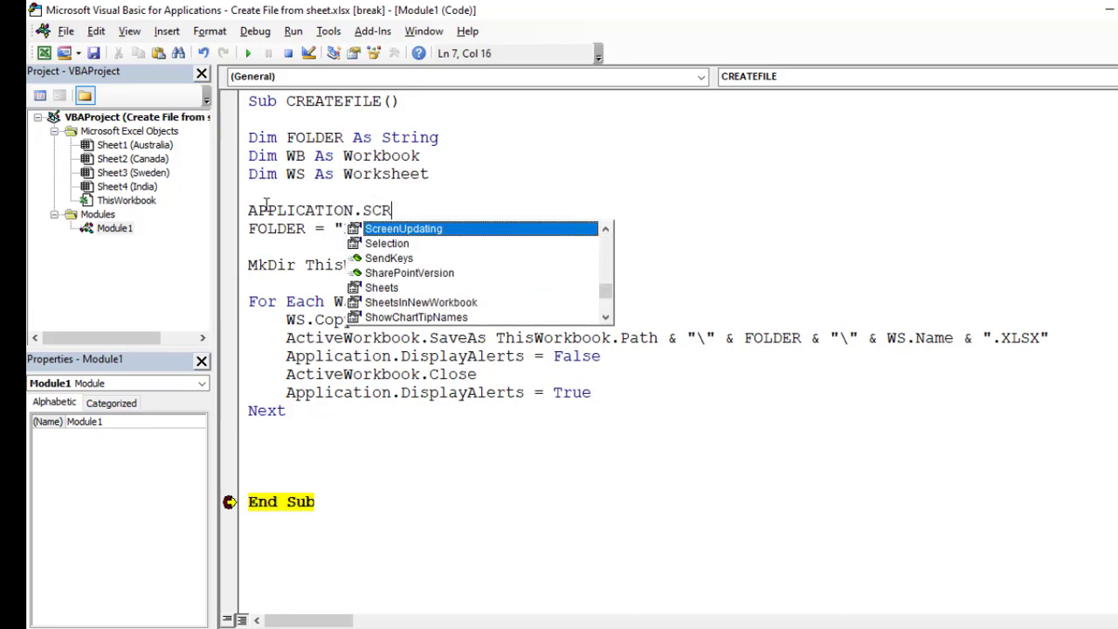
key(Tab)
text(=FALSE)
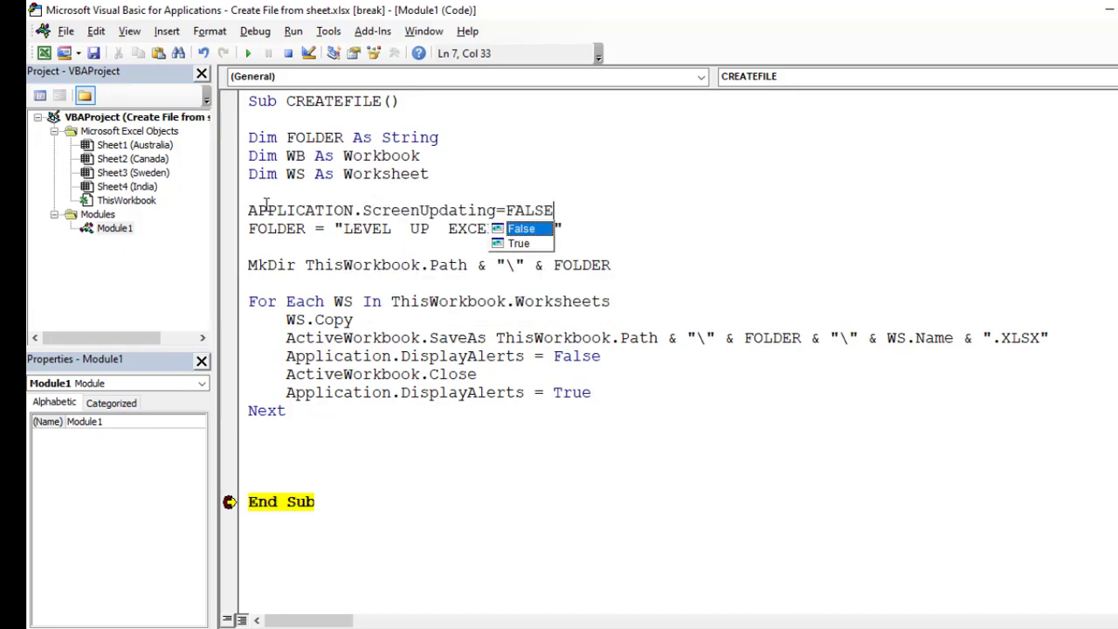
key(Return)
click(270, 483)
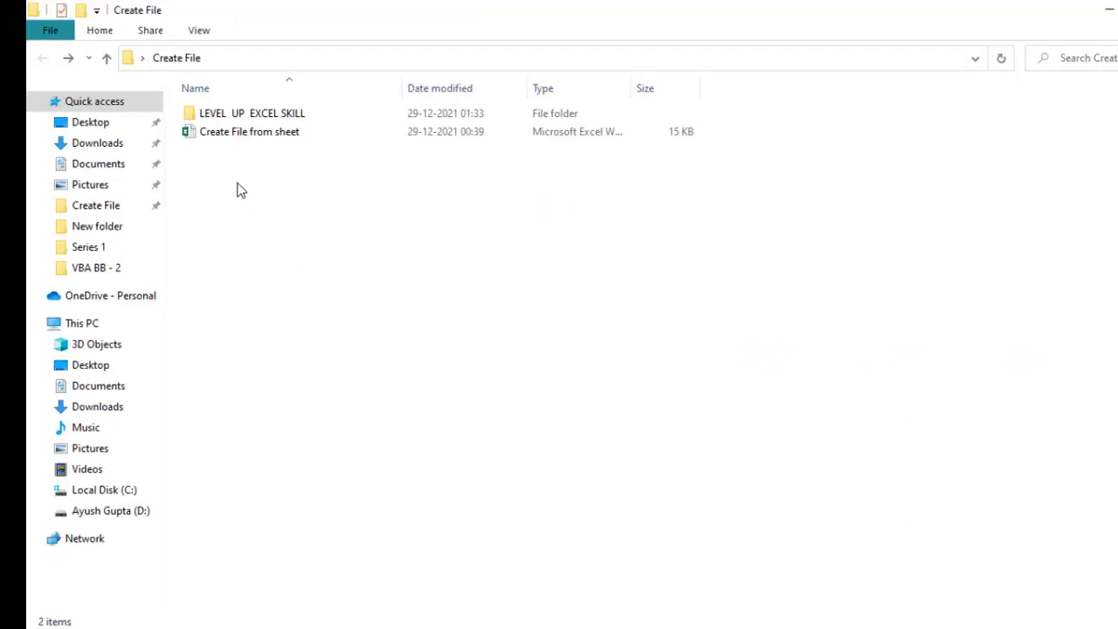
Open LEVEL UP EXCEL SKILL and the exported Australia workbook to check its Sum of List Price total
double_click(230, 119)
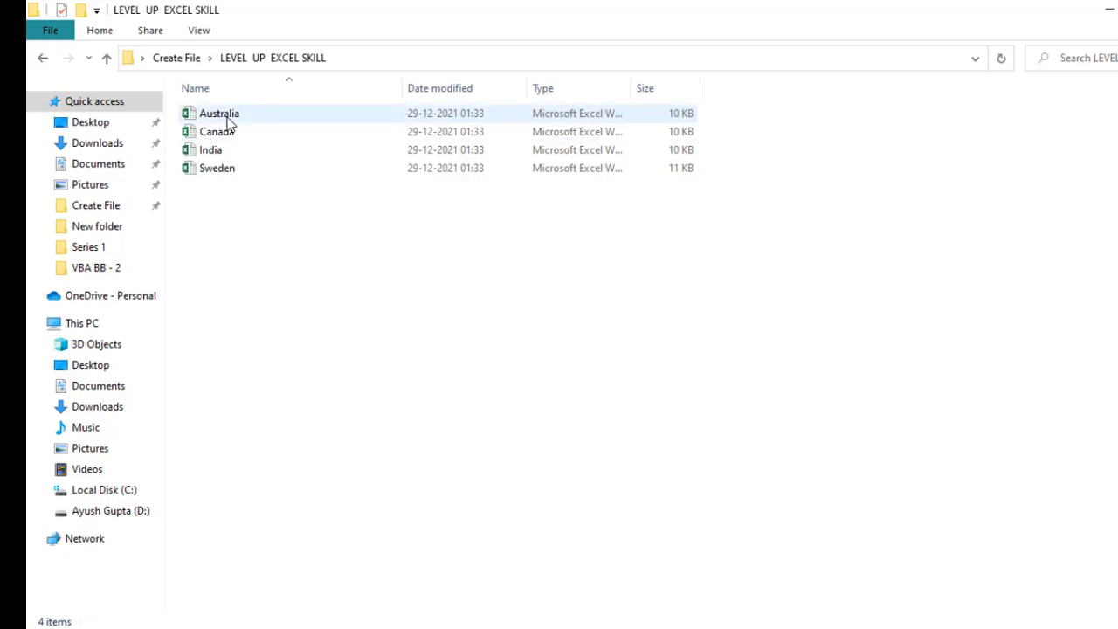
double_click(230, 119)
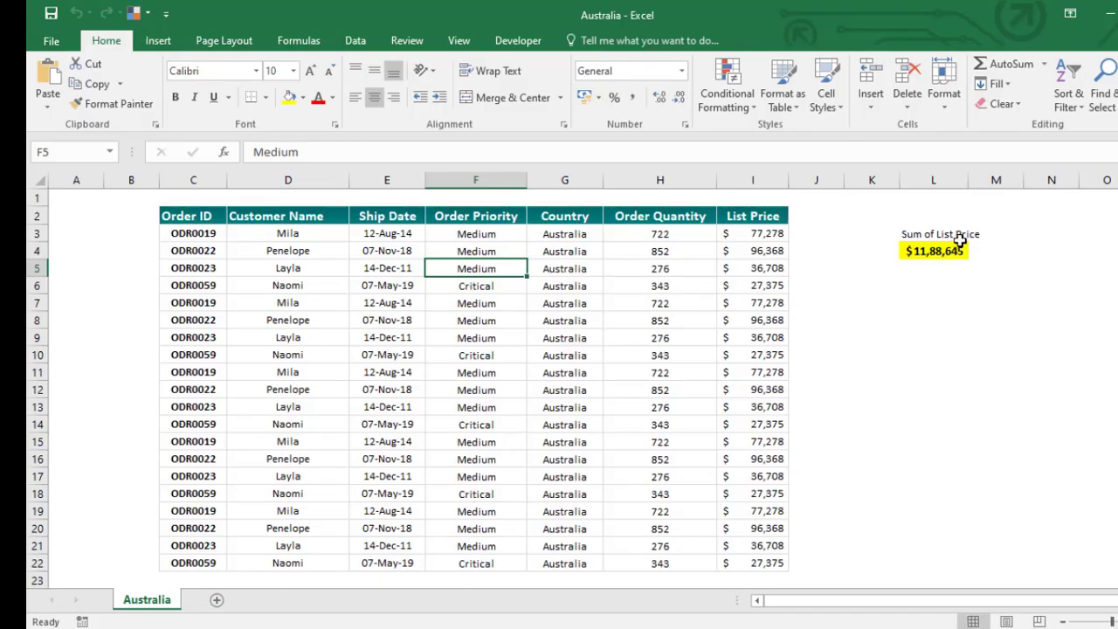
click(942, 246)
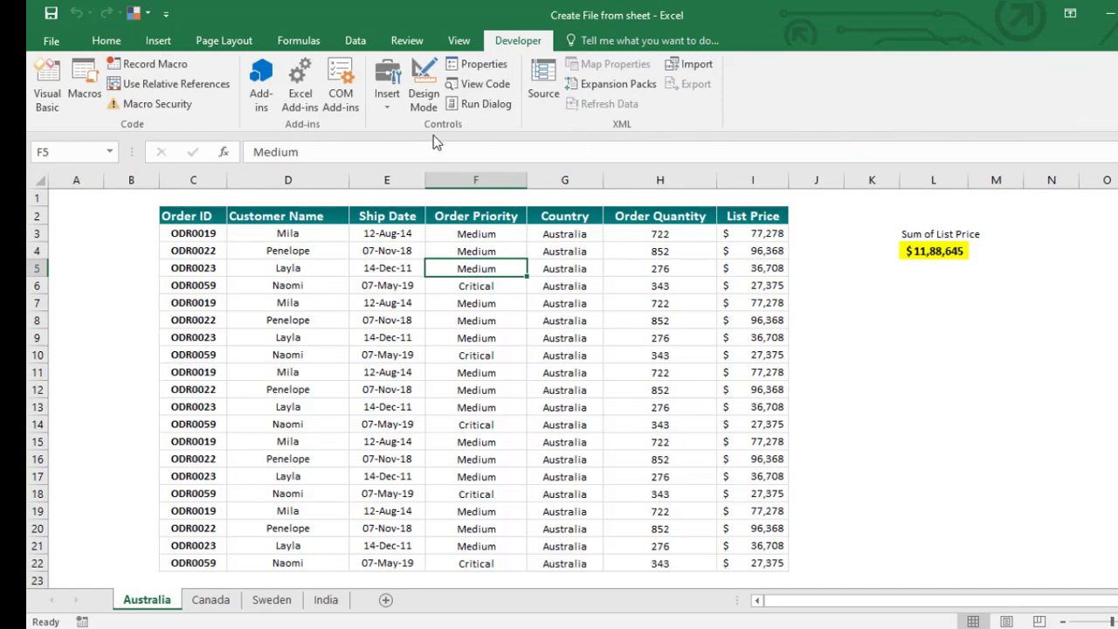
Go back to the Create File folder and delete the LEVEL UP EXCEL SKILL folder
key(alt+F11)
key(alt+Tab)
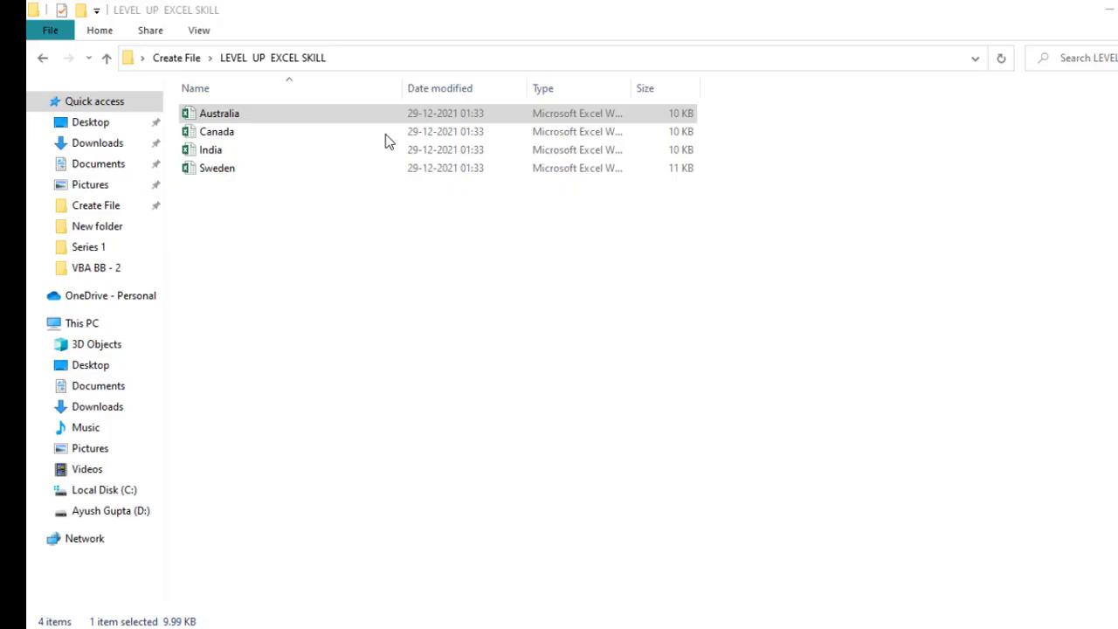
click(185, 58)
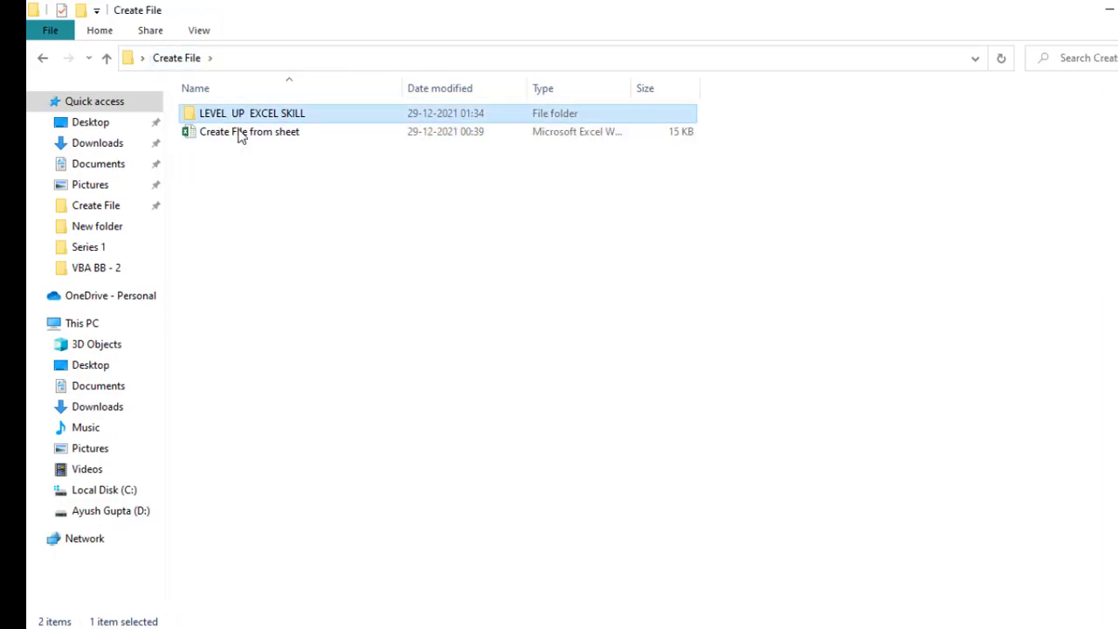
key(Delete)
key(Return)
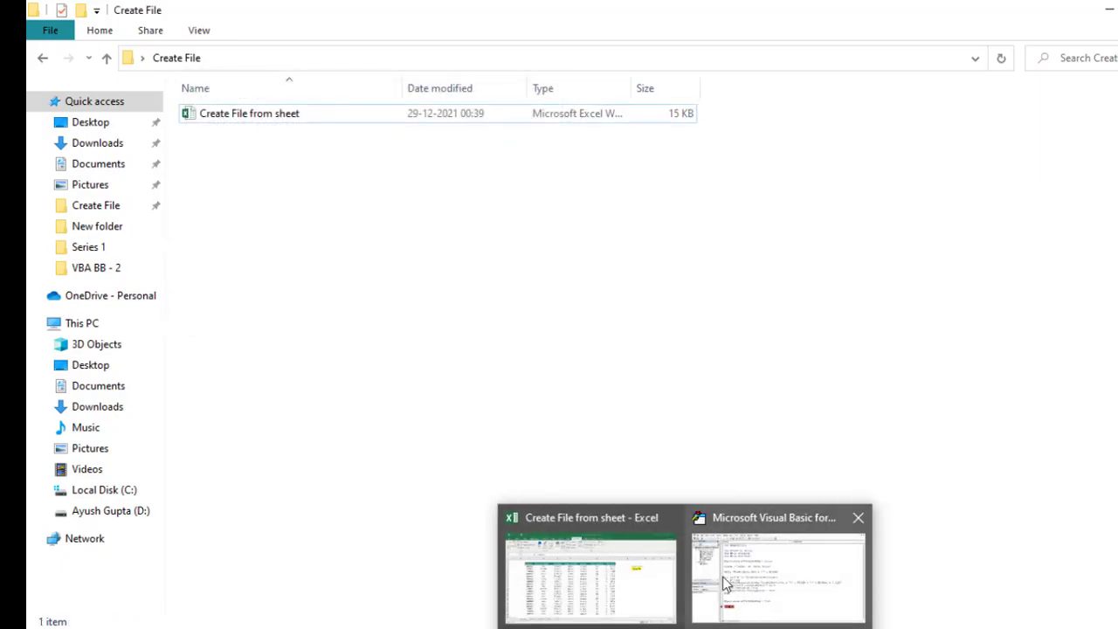
Run CREATEFILE again, reset it at End Sub, and minimize the editor to the workbook
click(743, 576)
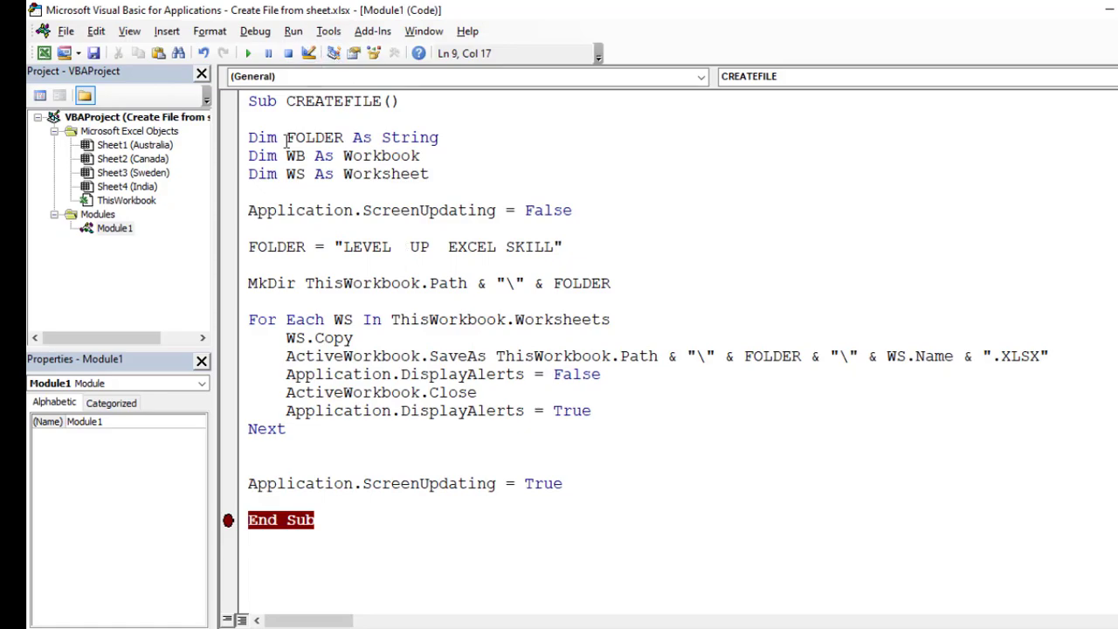
click(249, 54)
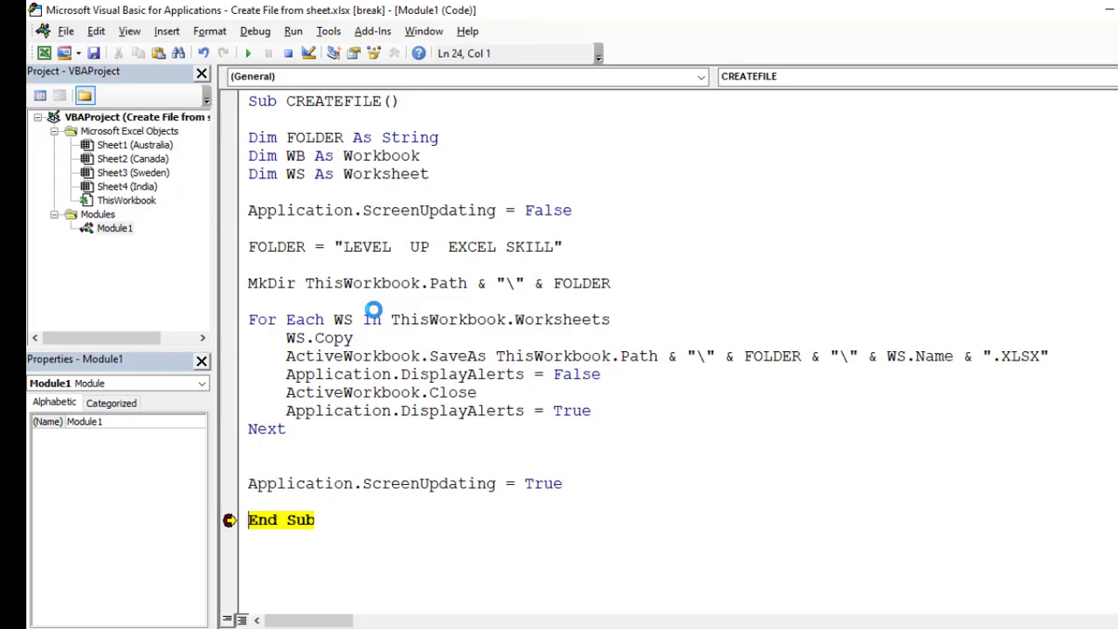
click(289, 53)
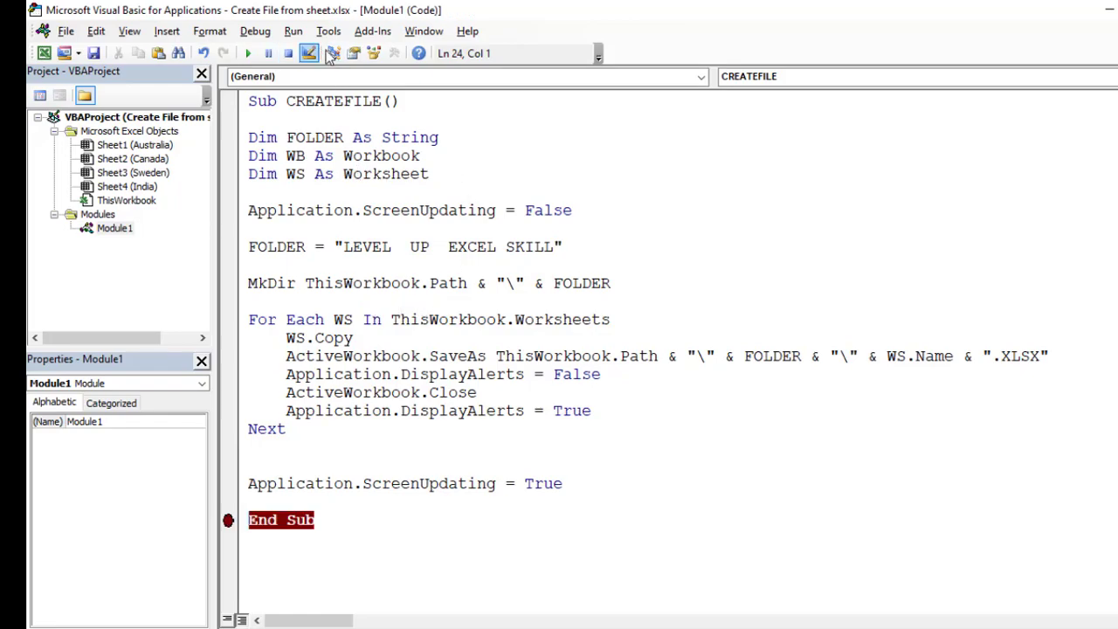
click(1108, 10)
click(446, 291)
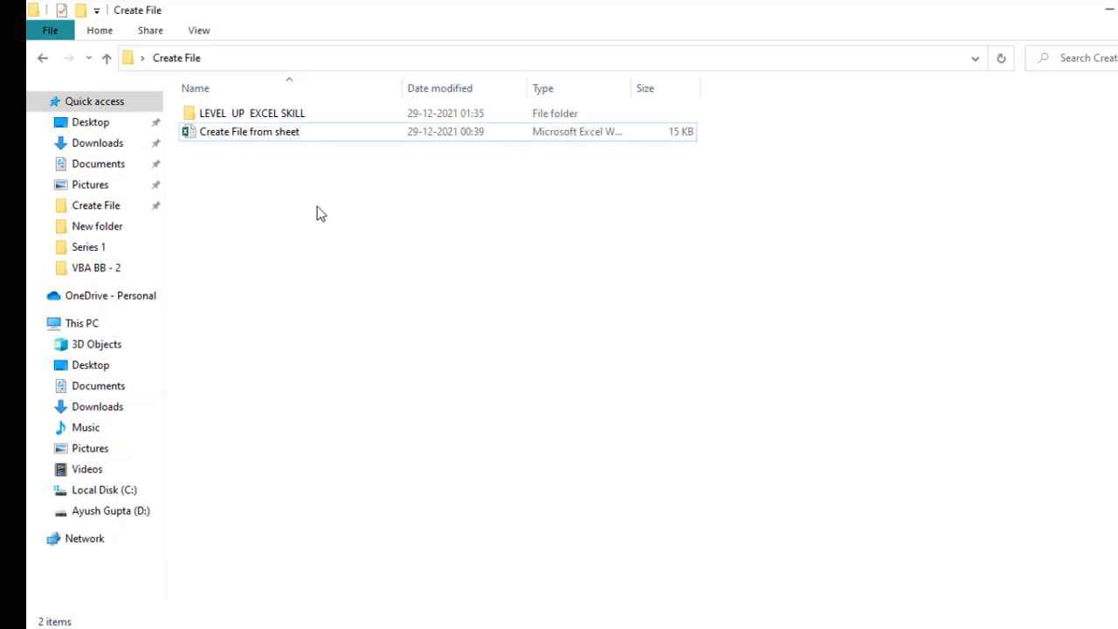
Open the rebuilt LEVEL UP EXCEL SKILL folder to see the Australia, Canada, India and Sweden workbooks
double_click(264, 114)
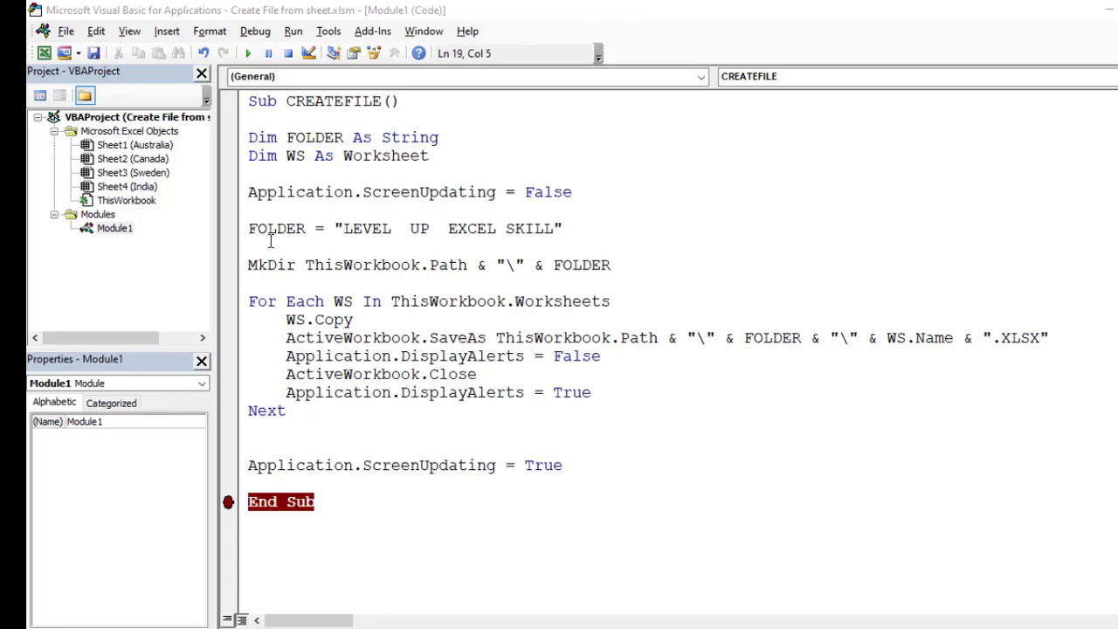
click(271, 242)
key(Return)
click(271, 242)
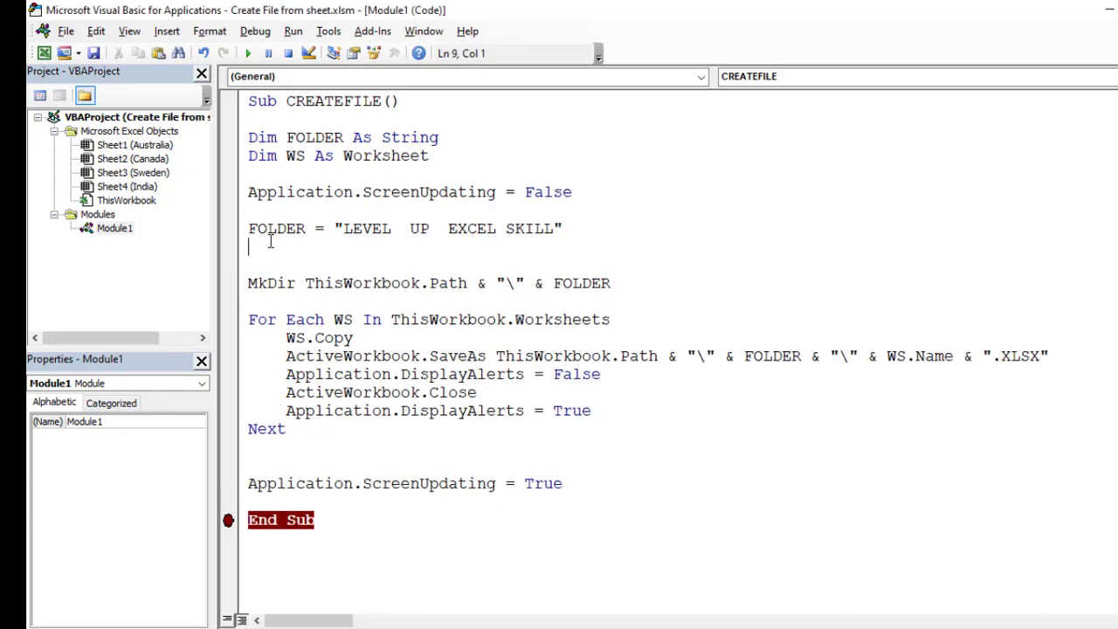
key(Return)
text(RMDI)
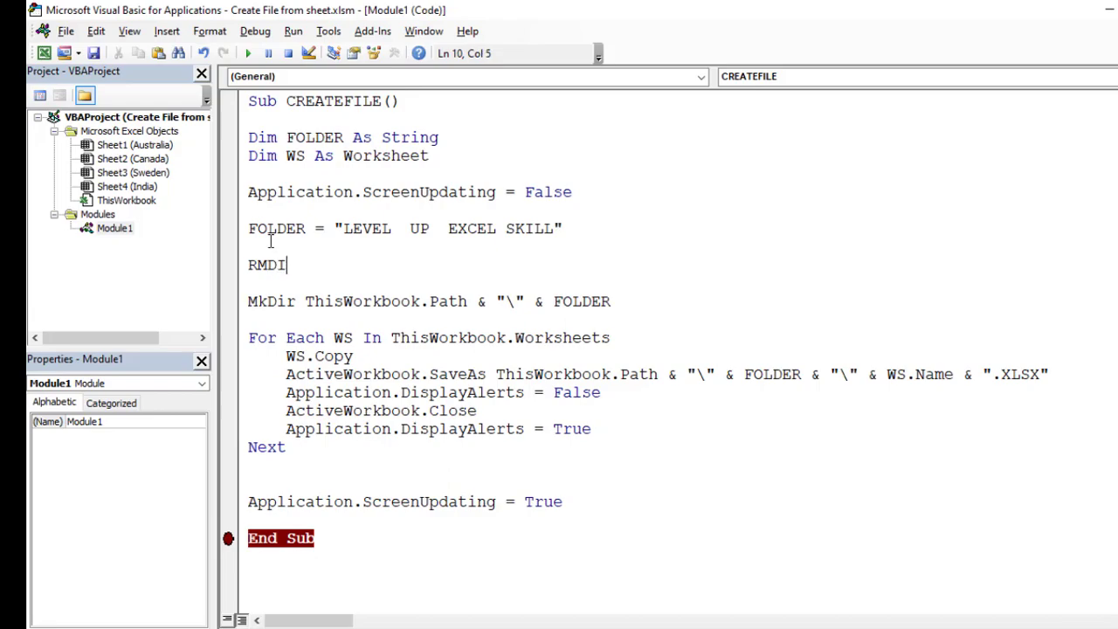
text(R)
key(Return)
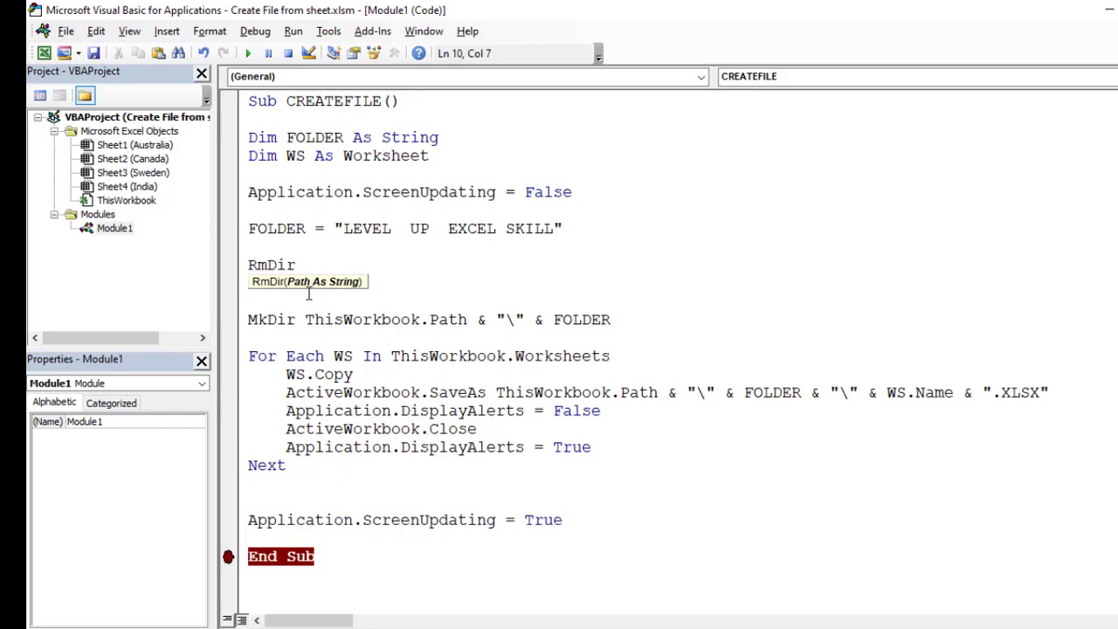
key(Return)
text(KILL)
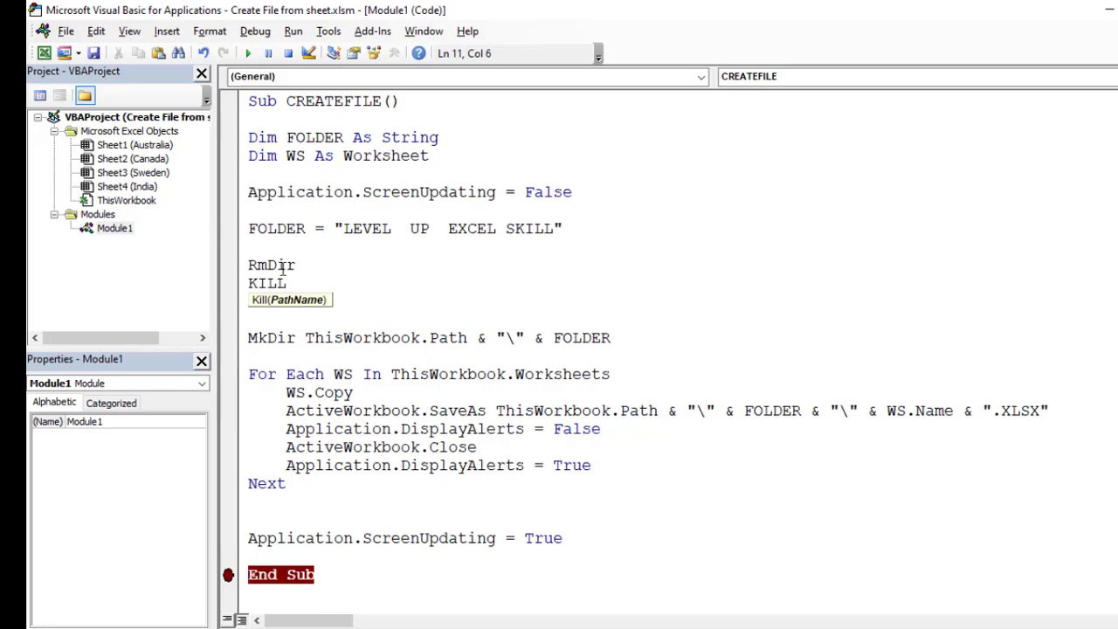
click(317, 268)
drag(287, 285, 249, 286)
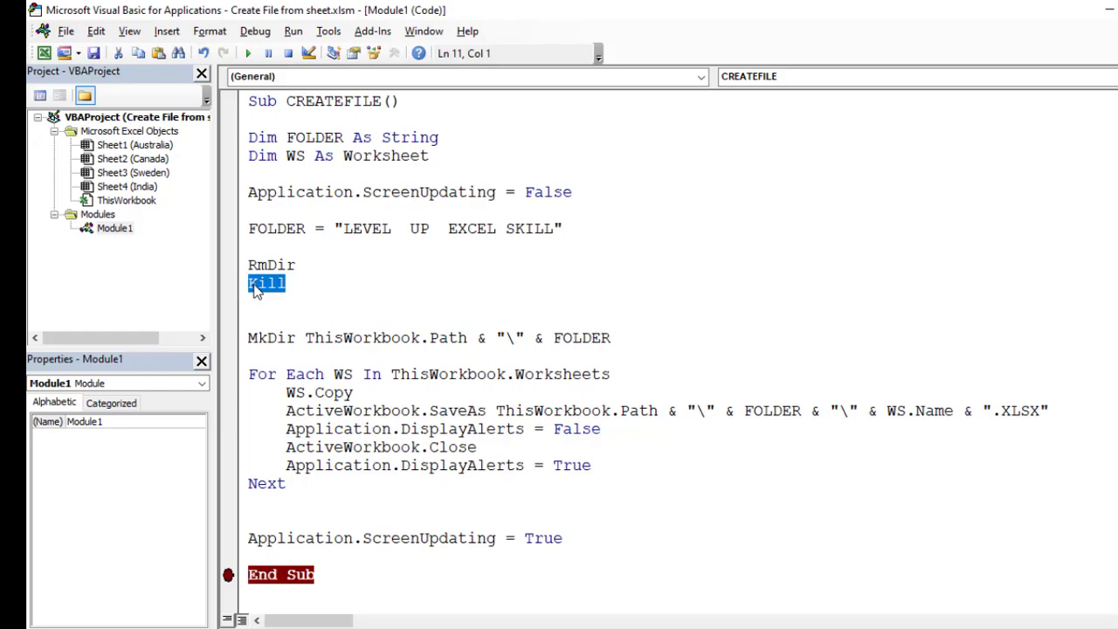
key(Delete)
key(shift+Down)
key(shift+Down)
key(shift+Down)
key(shift+Down)
key(Delete)
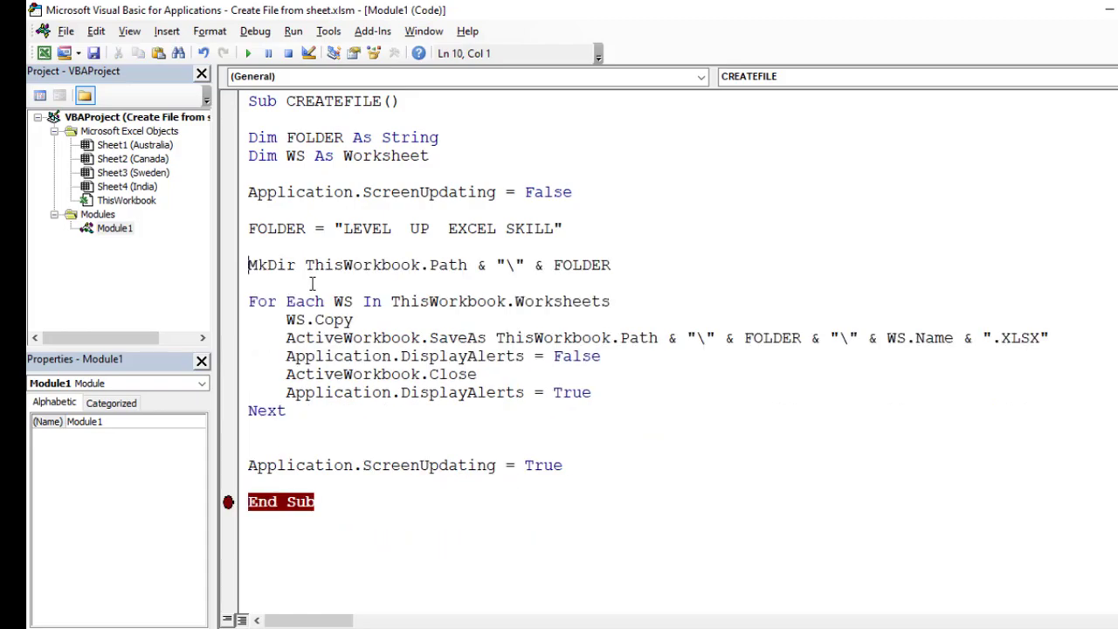